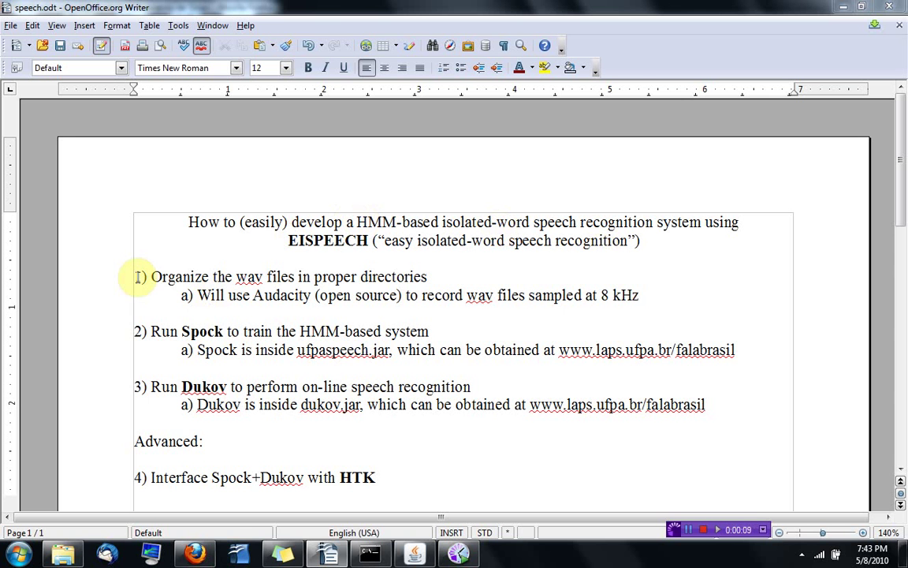
pyautogui.moveTo(136, 277); pyautogui.dragTo(139, 309)
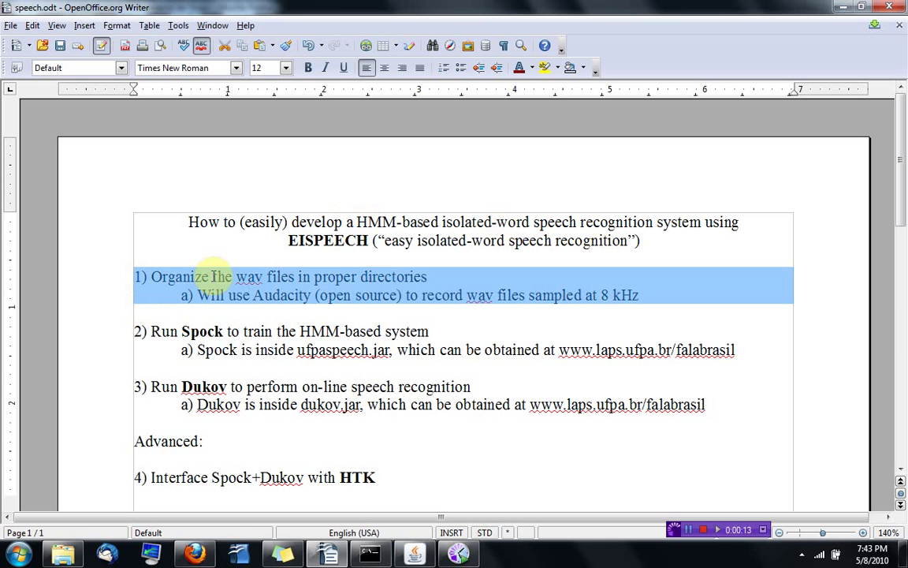
pyautogui.moveTo(150, 332); pyautogui.dragTo(339, 331)
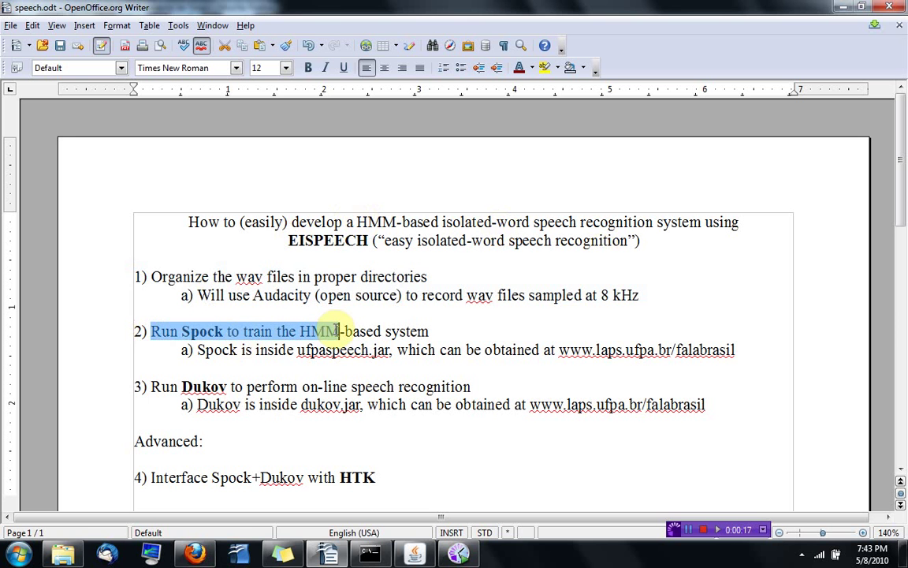
pyautogui.click(561, 349)
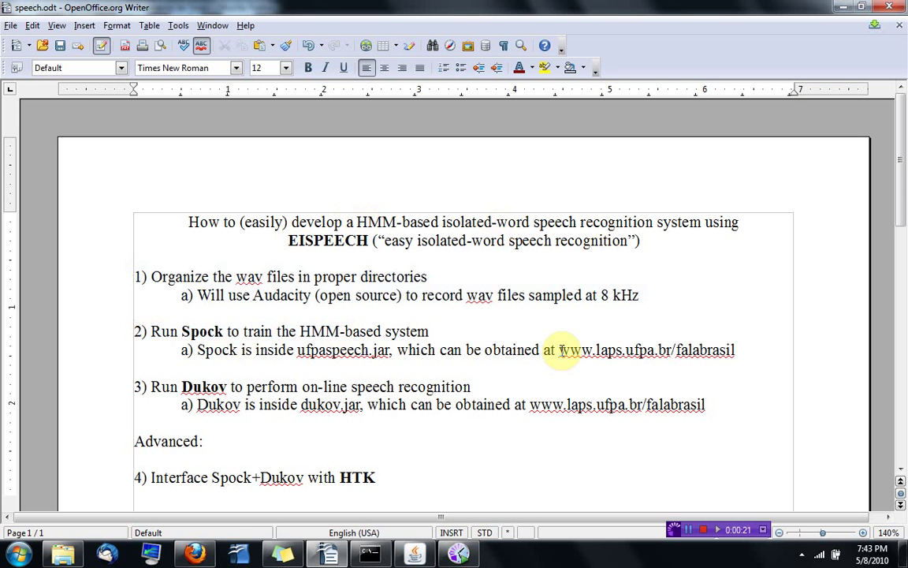
pyautogui.hotkey('shift', 'End')
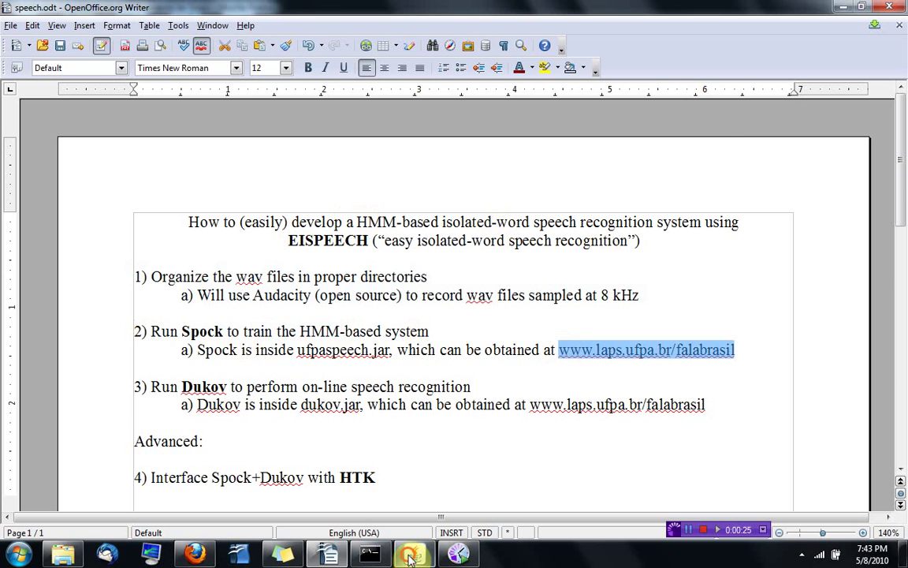
# Switch to Spock and its ufpaspeech.jar command window, and examine the front-end log for the train and test feature files
pyautogui.click(411, 556)
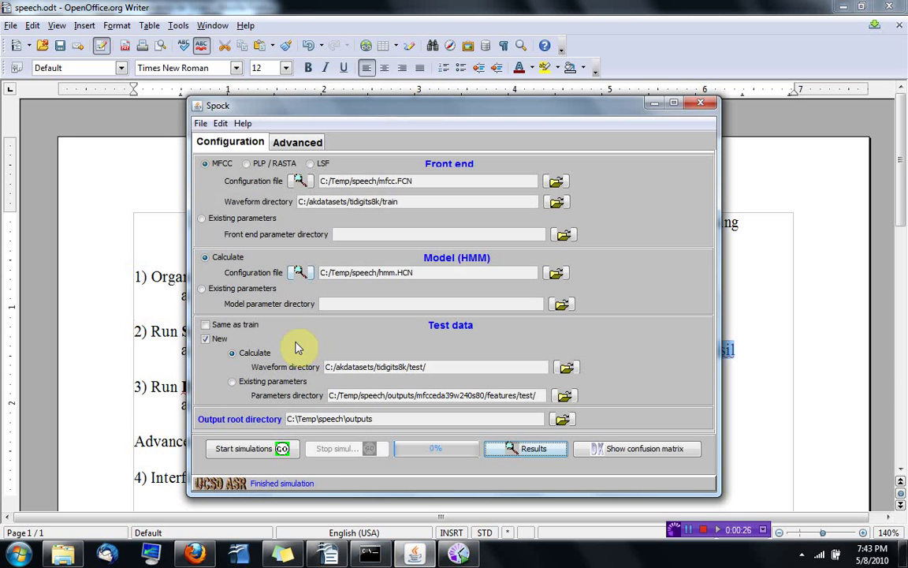
pyautogui.click(368, 556)
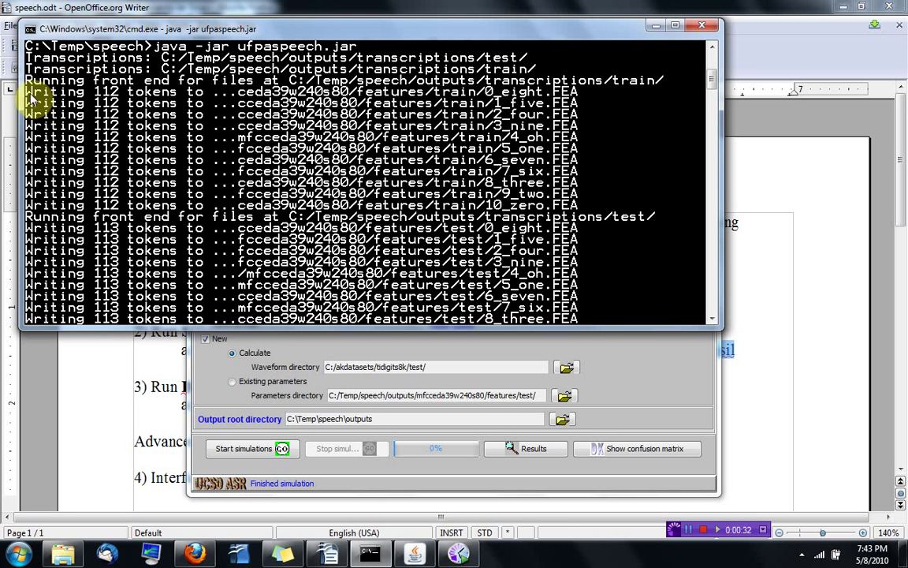
pyautogui.moveTo(29, 94); pyautogui.dragTo(592, 209)
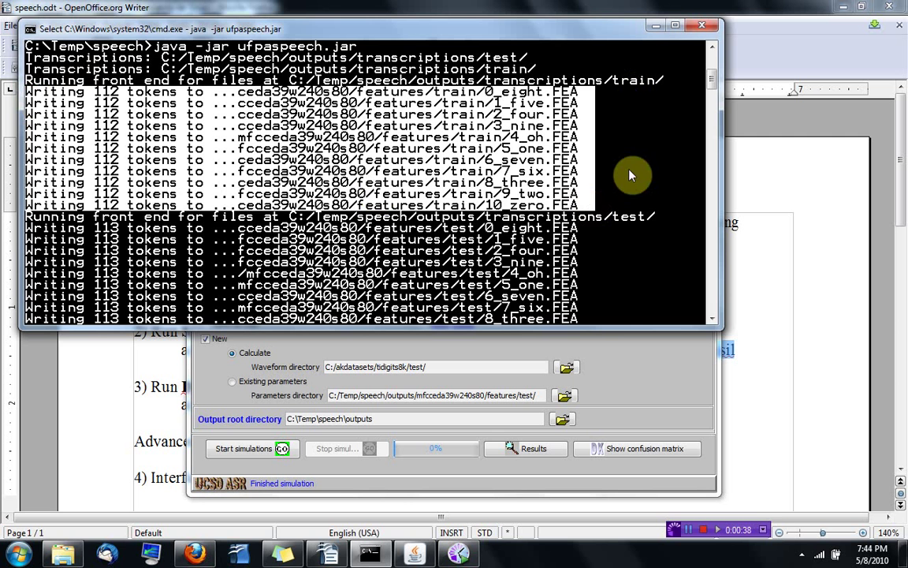
pyautogui.click(712, 318)
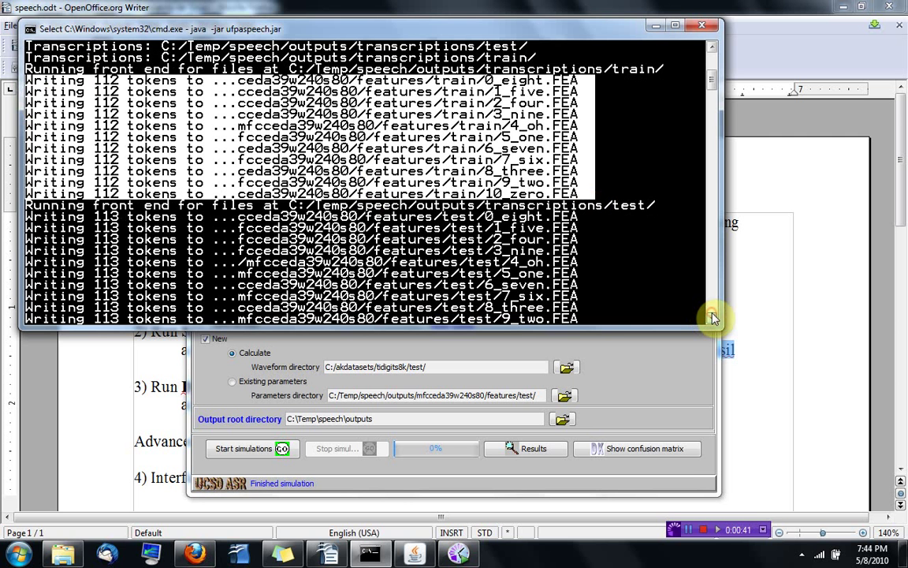
pyautogui.click(712, 318)
pyautogui.click(712, 318)
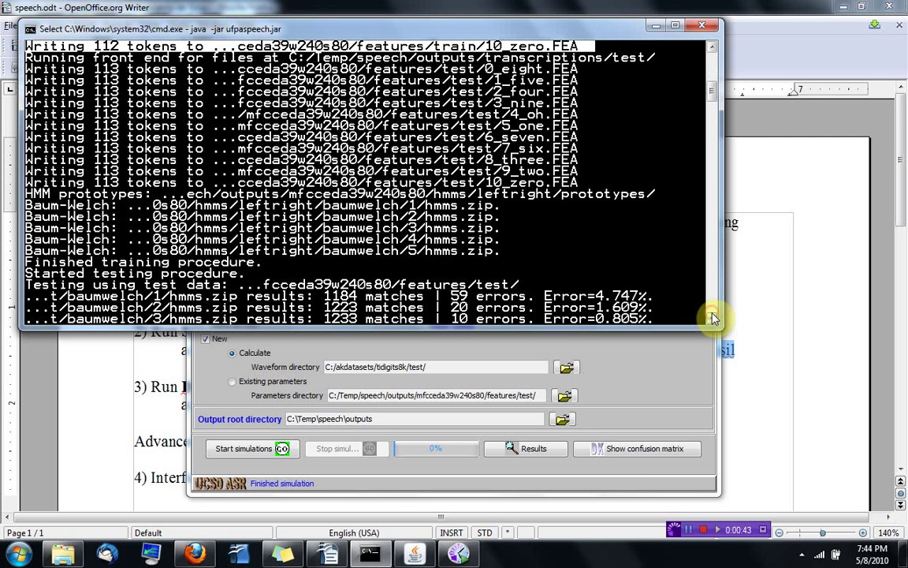
pyautogui.click(712, 317)
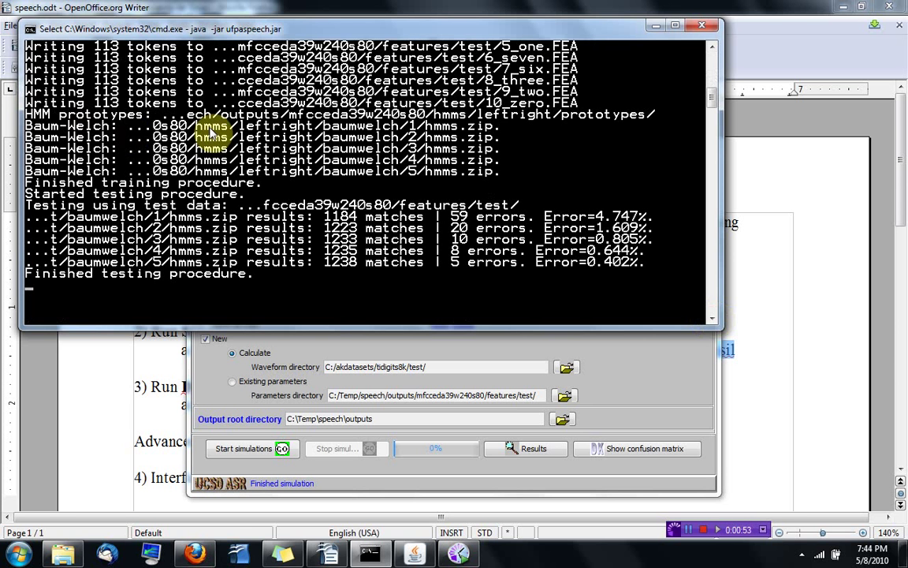
# Examine the Baum-Welch entries for the five HMM sets and the end of the training procedure in the log
pyautogui.moveTo(111, 133); pyautogui.dragTo(28, 130)
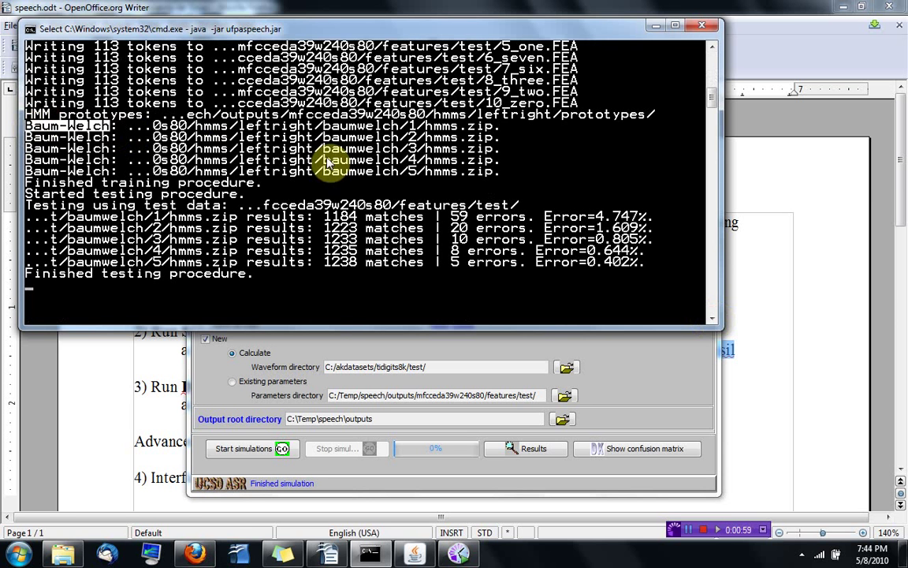
pyautogui.click(410, 126)
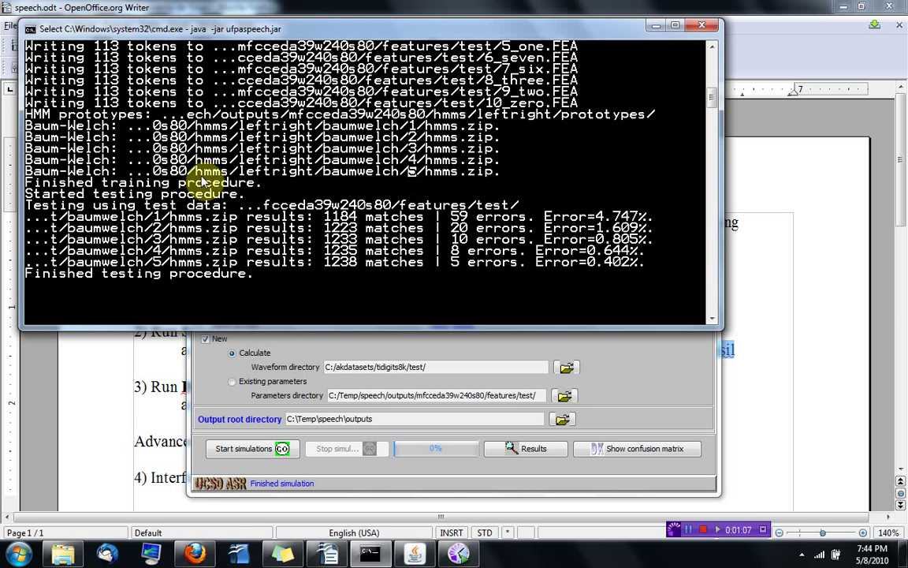
pyautogui.moveTo(61, 186); pyautogui.dragTo(191, 188)
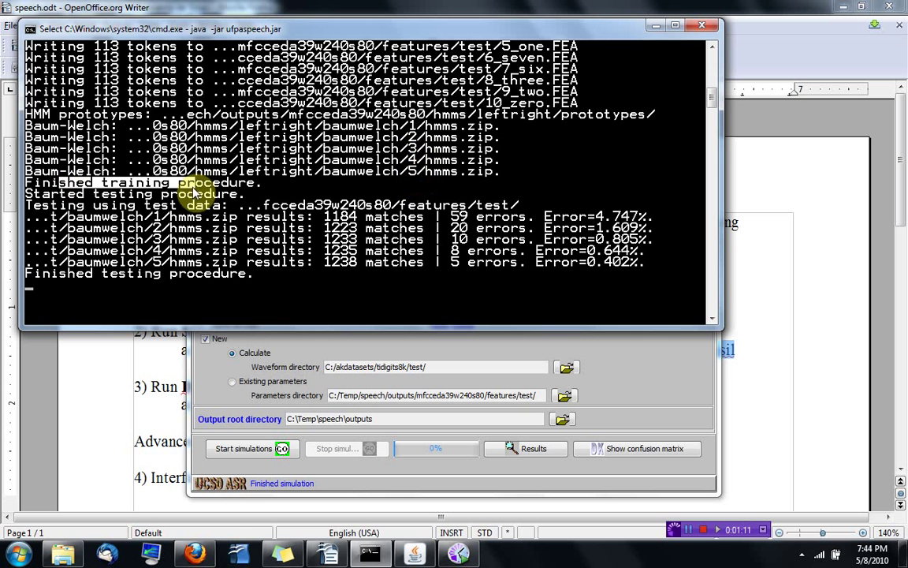
# Examine the test-data results in the log, comparing errors and error rates from the first to the fifth HMM set
pyautogui.moveTo(151, 209); pyautogui.dragTo(222, 212)
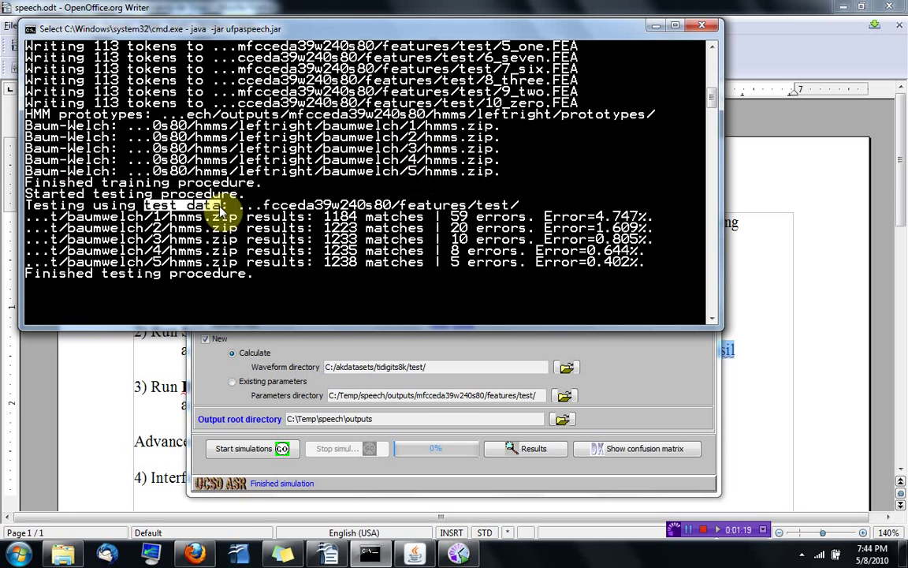
pyautogui.click(158, 218)
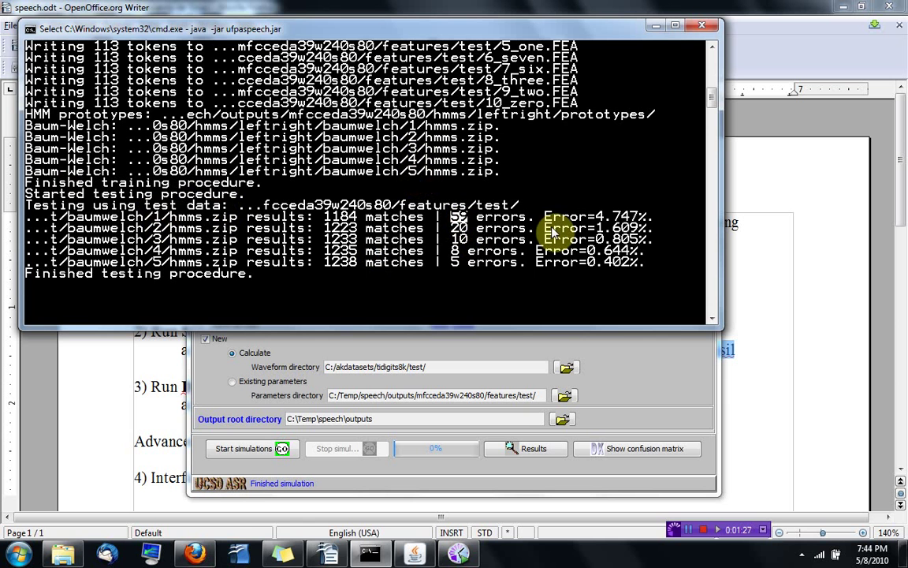
pyautogui.click(601, 216)
pyautogui.moveTo(609, 220); pyautogui.dragTo(618, 219)
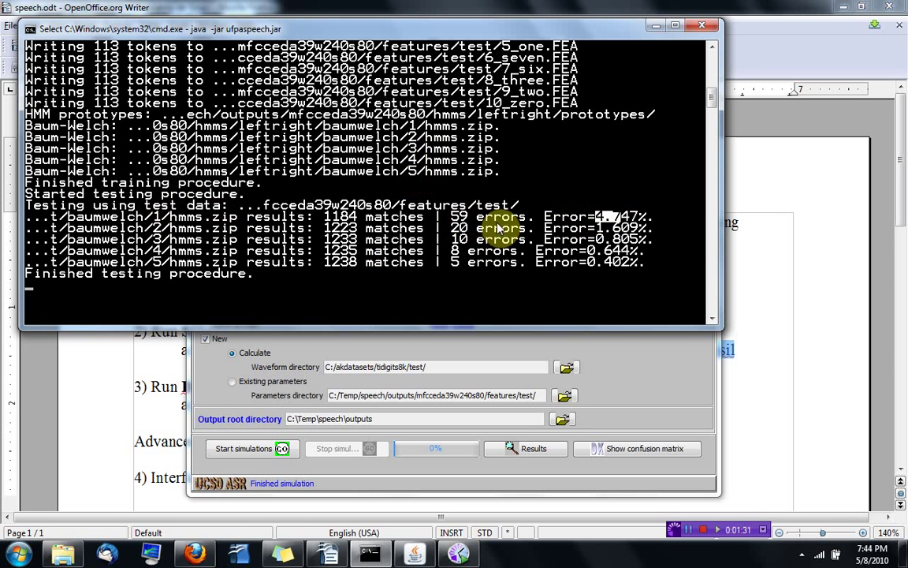
pyautogui.click(156, 265)
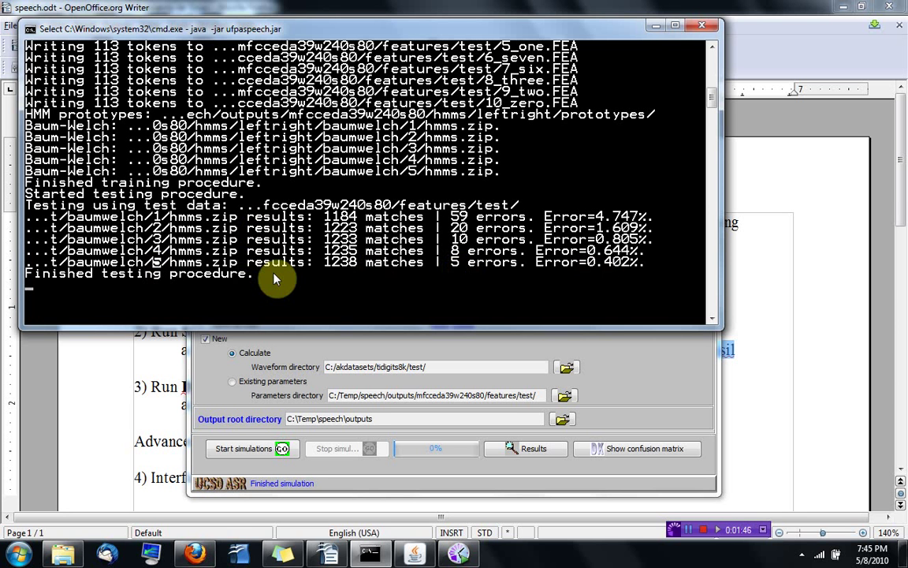
# Return to Spock and generate the results summary file C:/Temp/speech/outputs/summary.txt from the *.CMF confusion matrix files
pyautogui.click(619, 369)
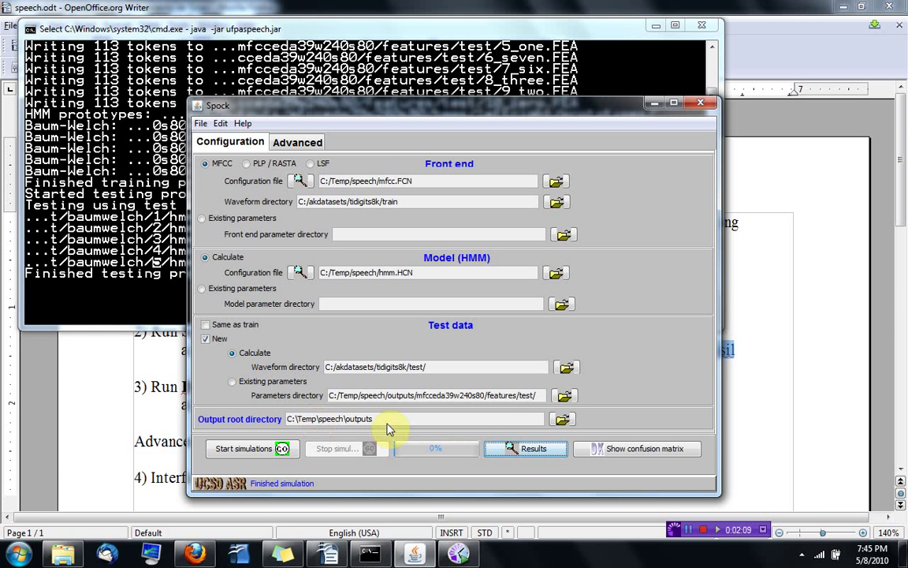
pyautogui.click(524, 451)
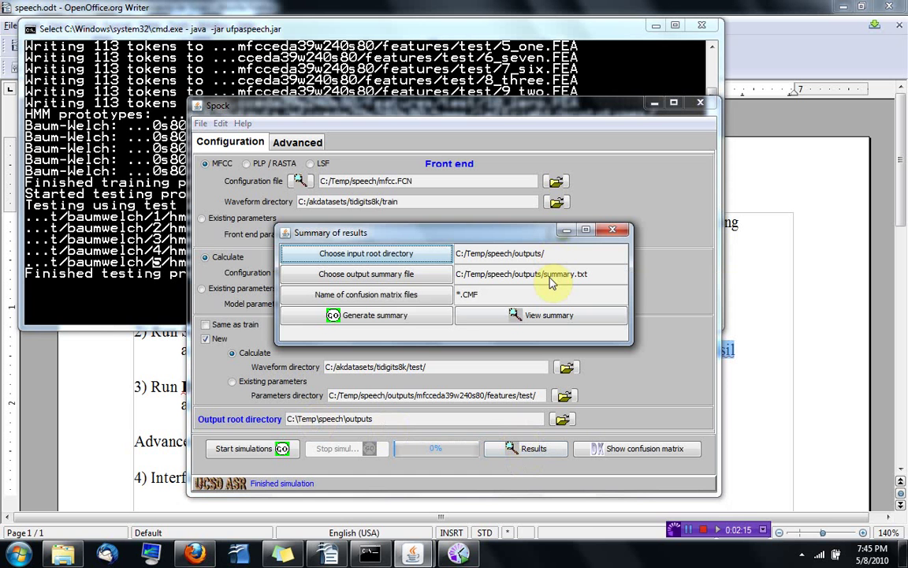
pyautogui.click(399, 316)
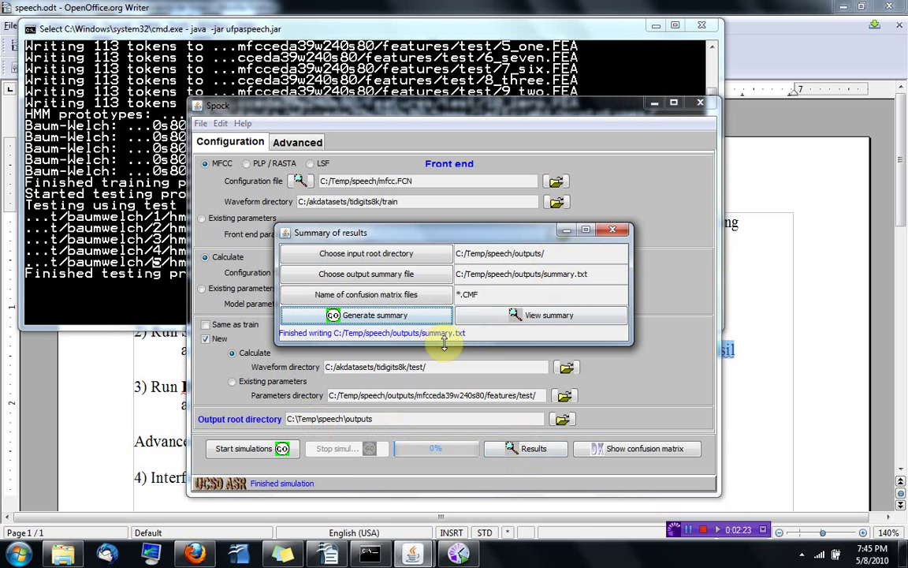
# View the generated summary across all its columns, including the per-word errors, and close the summary windows
pyautogui.click(493, 319)
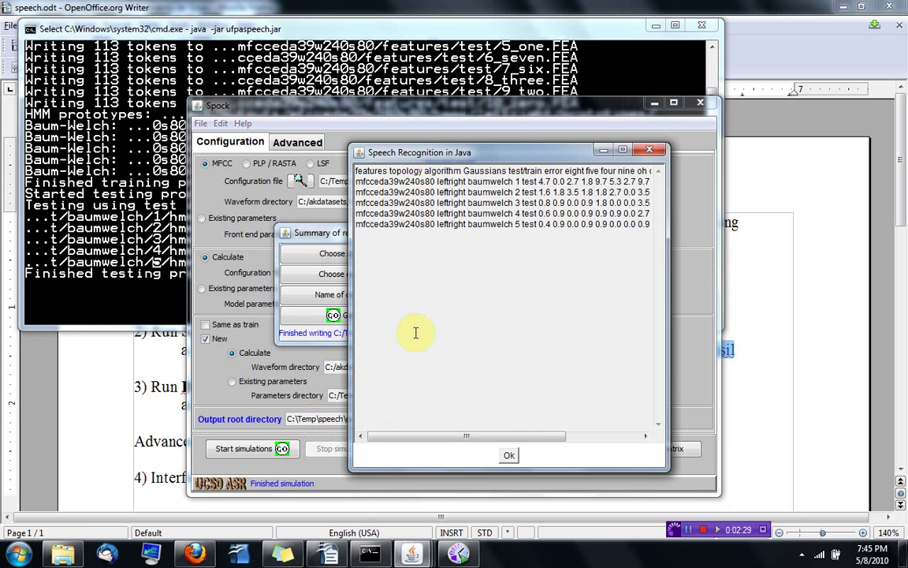
pyautogui.moveTo(406, 441); pyautogui.dragTo(511, 439)
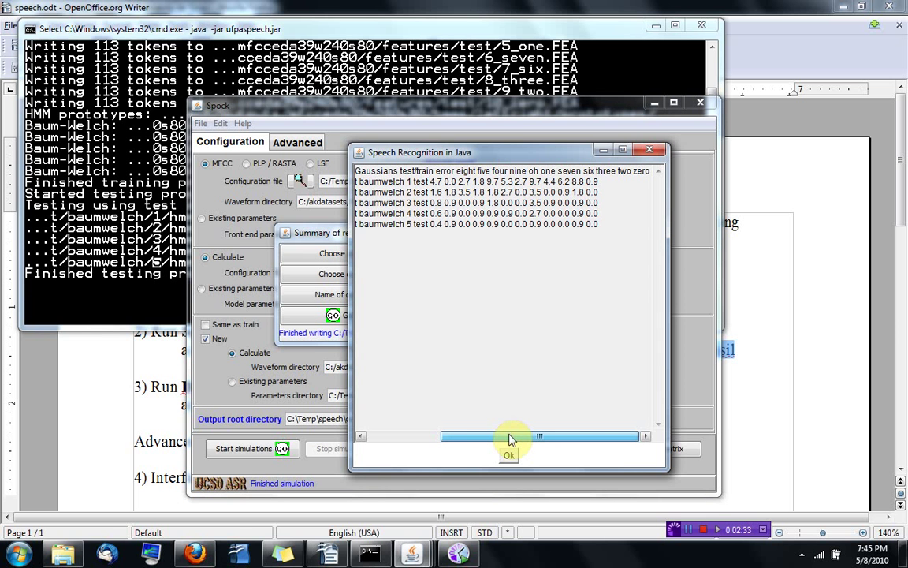
pyautogui.moveTo(453, 448); pyautogui.dragTo(410, 454)
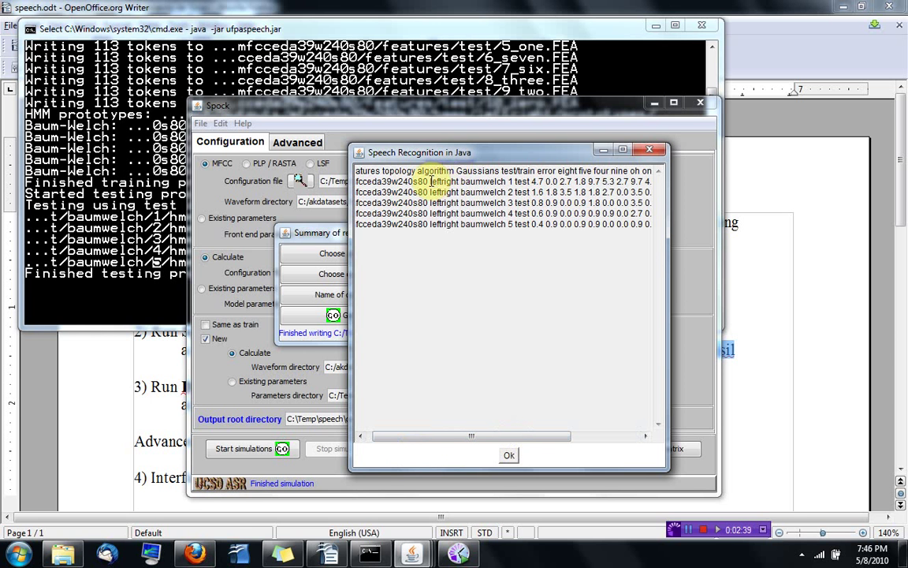
pyautogui.click(649, 151)
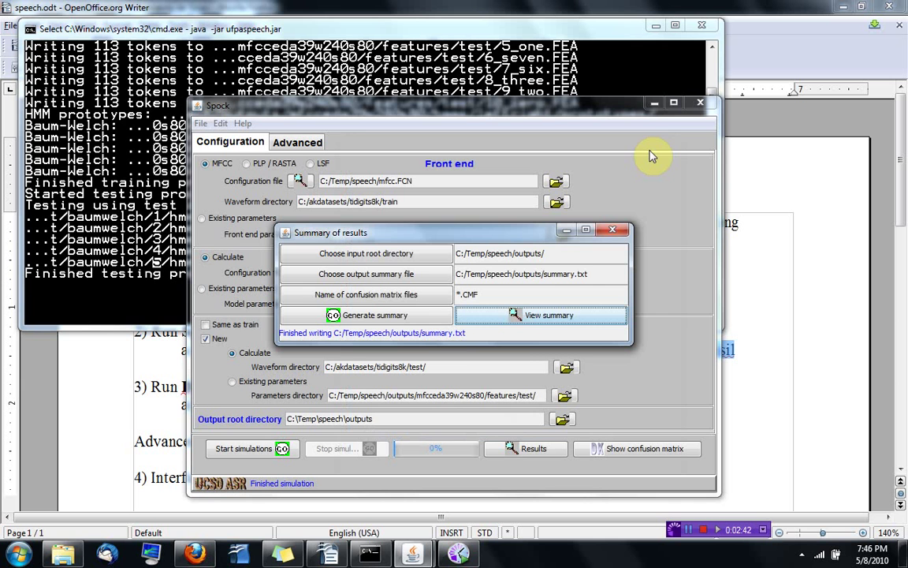
pyautogui.click(614, 230)
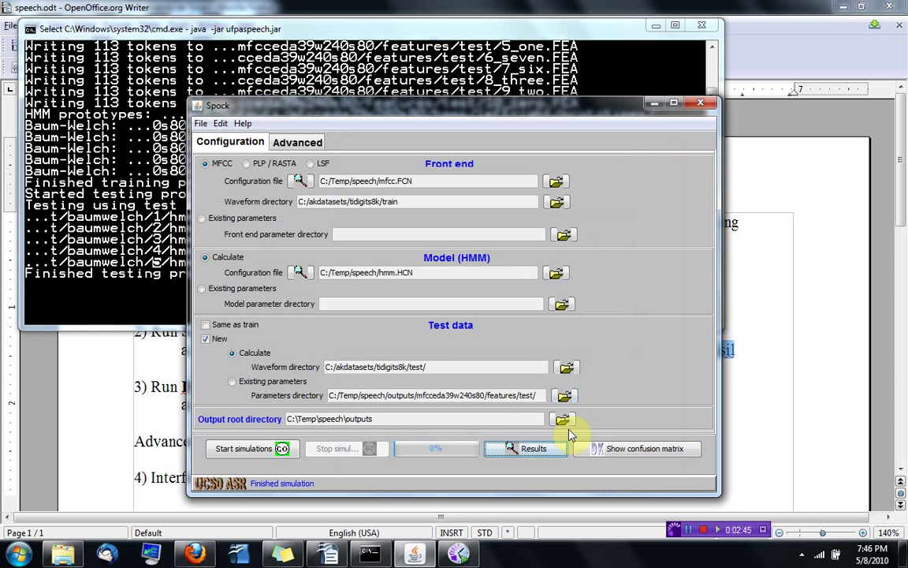
# Open the confusion matrix viewer and reset its sample data
pyautogui.click(586, 452)
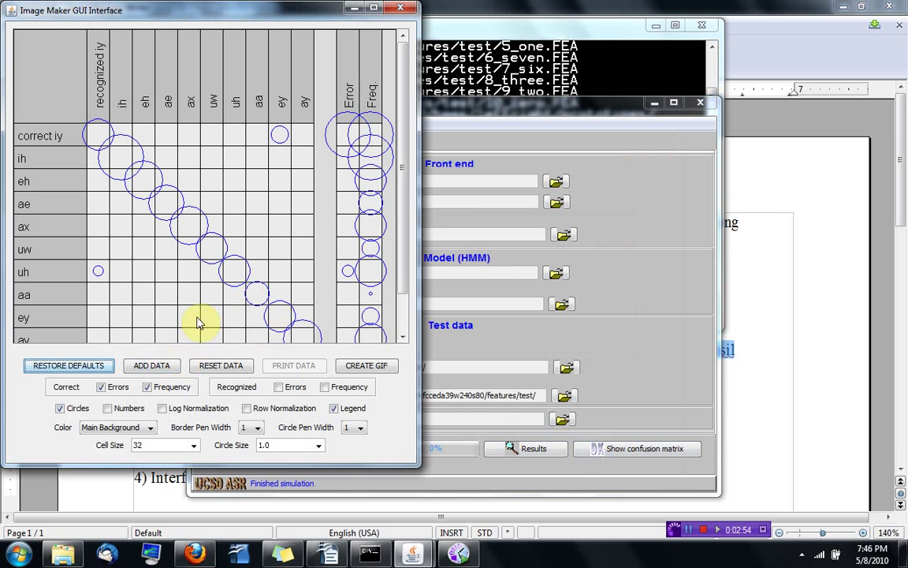
pyautogui.click(224, 365)
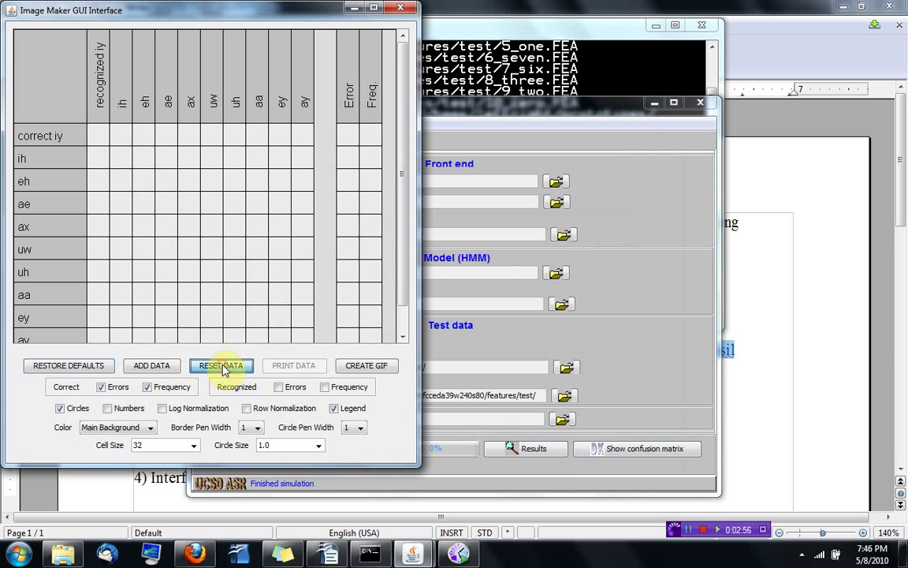
# Add confusion11.CMF from the outputs folder mfcceda39w240s80/hmms/leftright/baumwelch/5/test to the confusion matrix viewer
pyautogui.click(163, 370)
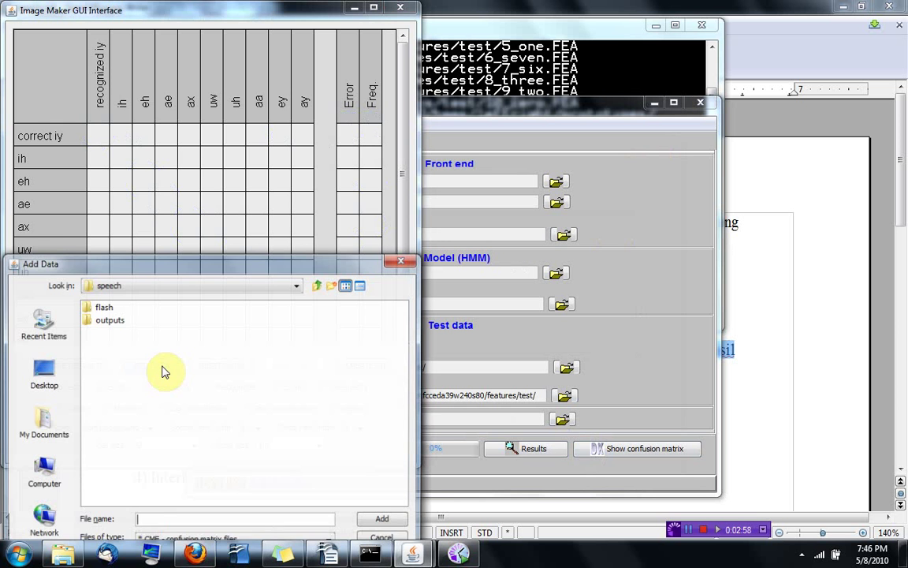
pyautogui.click(106, 320)
pyautogui.doubleClick(106, 321)
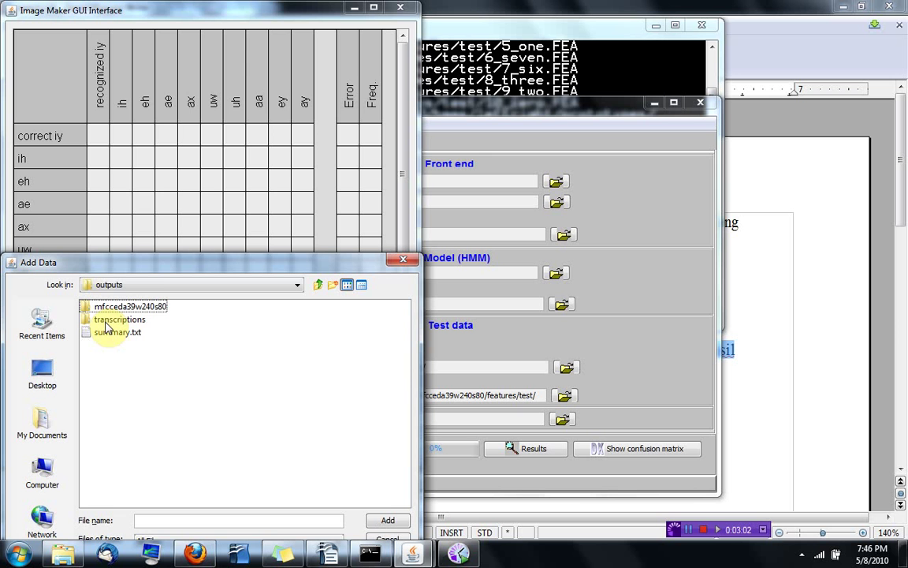
pyautogui.doubleClick(112, 308)
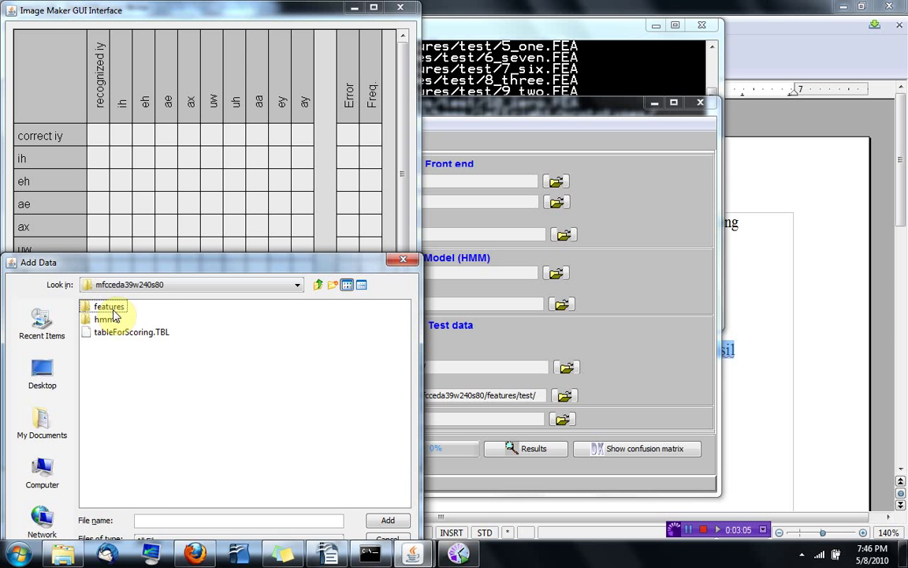
pyautogui.doubleClick(107, 320)
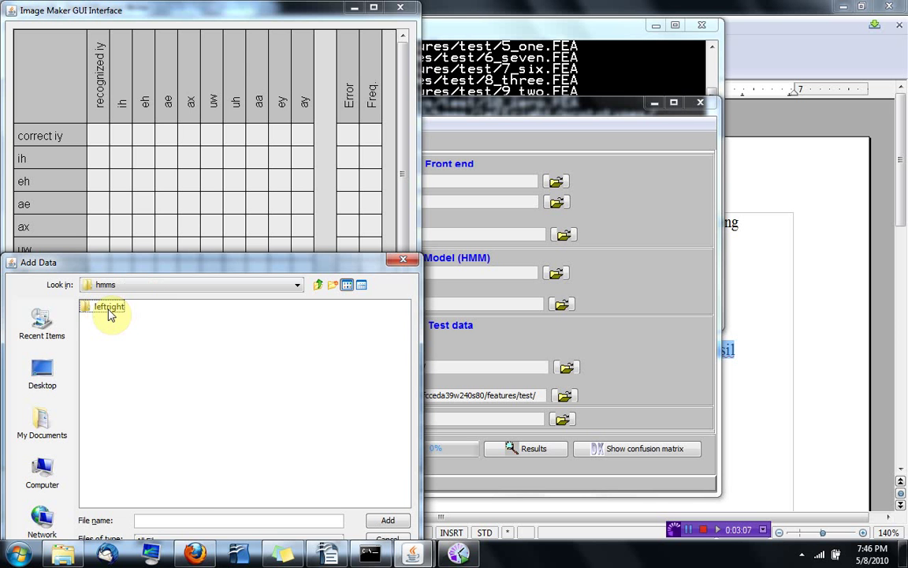
pyautogui.doubleClick(110, 309)
pyautogui.click(110, 310)
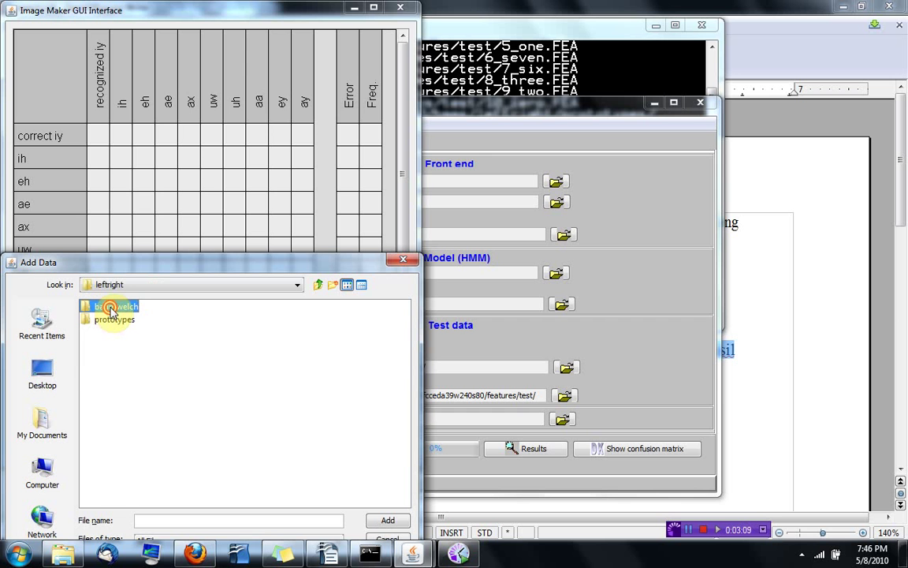
pyautogui.doubleClick(111, 309)
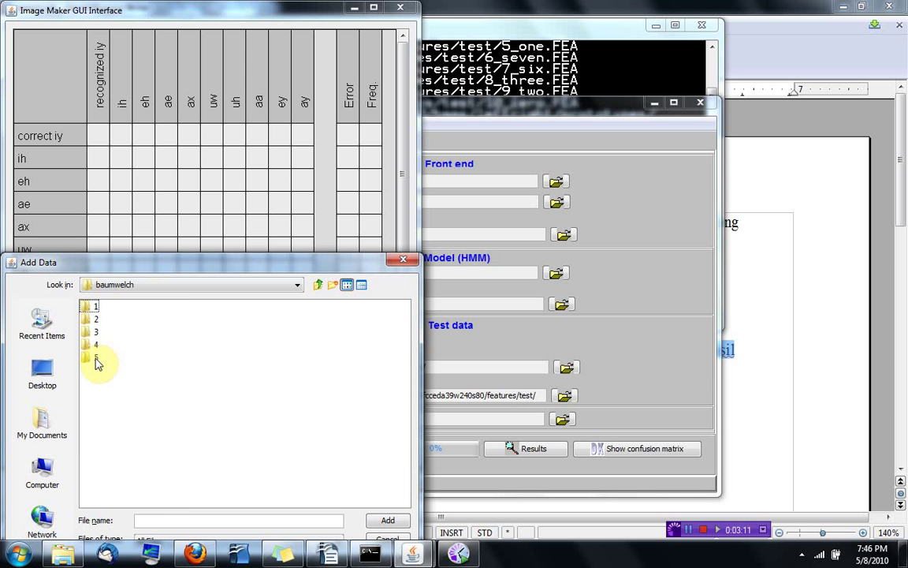
pyautogui.doubleClick(96, 359)
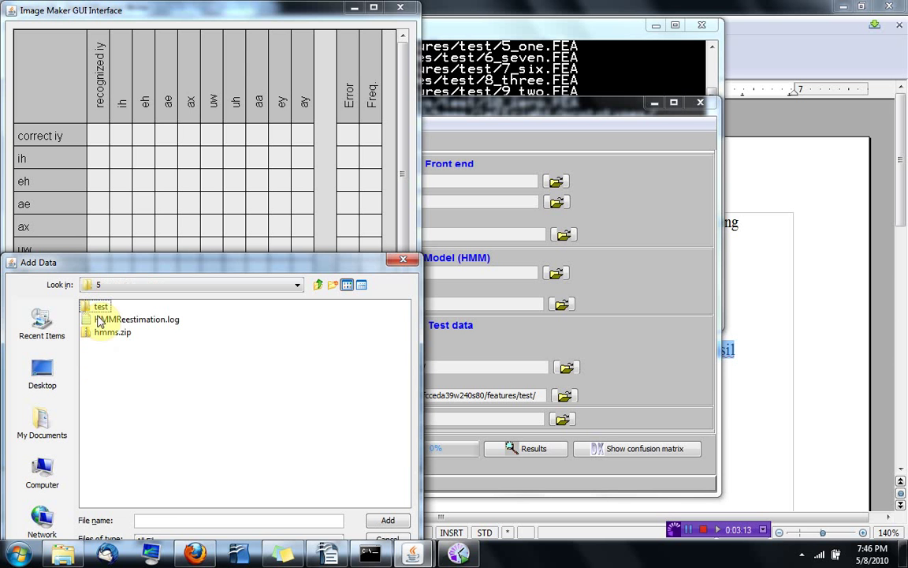
pyautogui.doubleClick(99, 308)
pyautogui.click(112, 308)
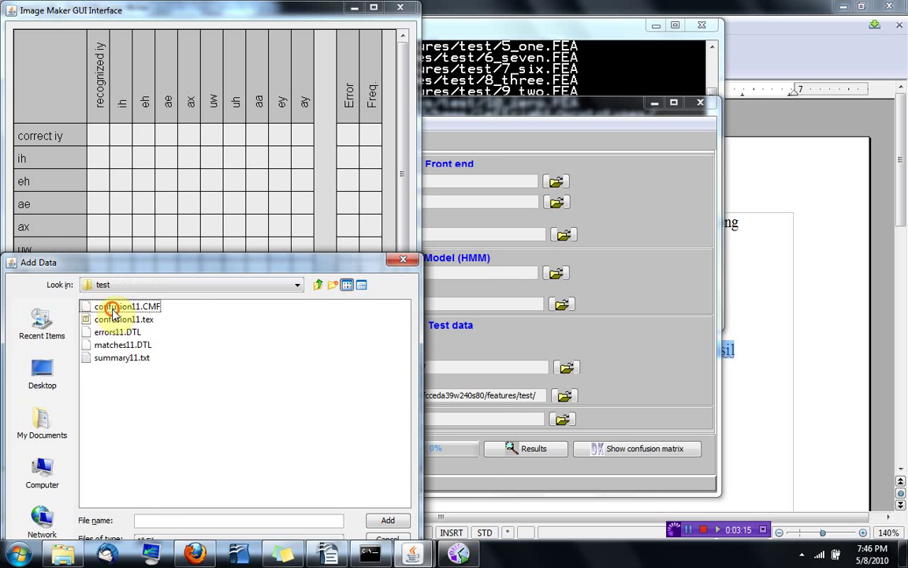
pyautogui.moveTo(162, 258); pyautogui.dragTo(231, 171)
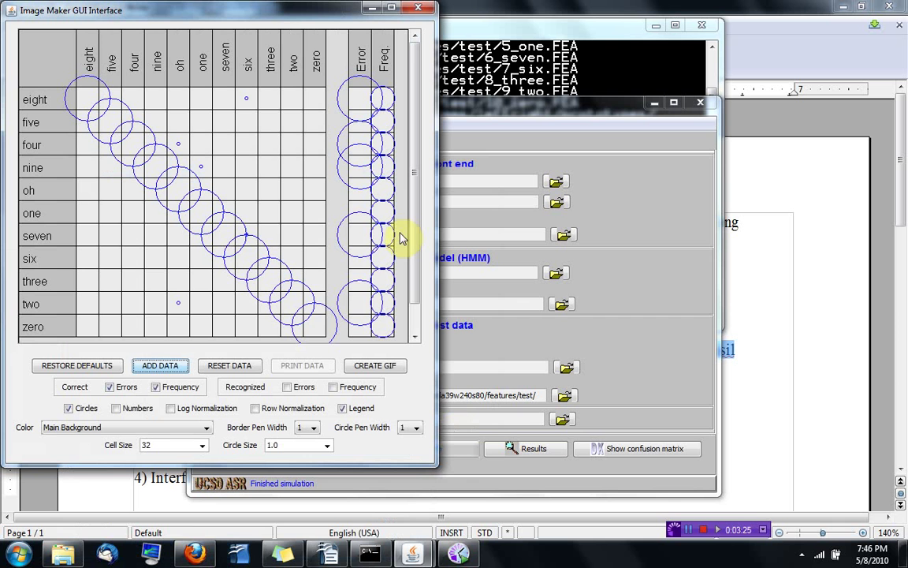
# Review the word confusion matrix and show the Errors and Frequency rows for the recognized words
pyautogui.moveTo(414, 219)
pyautogui.mouseDown()
pyautogui.moveTo(417, 248)
pyautogui.moveTo(419, 237)
pyautogui.mouseUp()
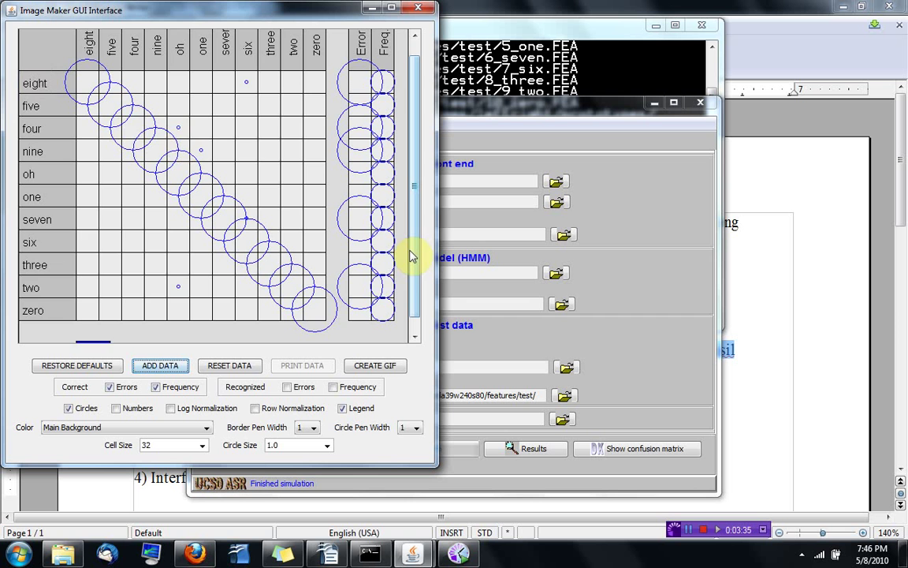
pyautogui.moveTo(410, 256); pyautogui.dragTo(415, 229)
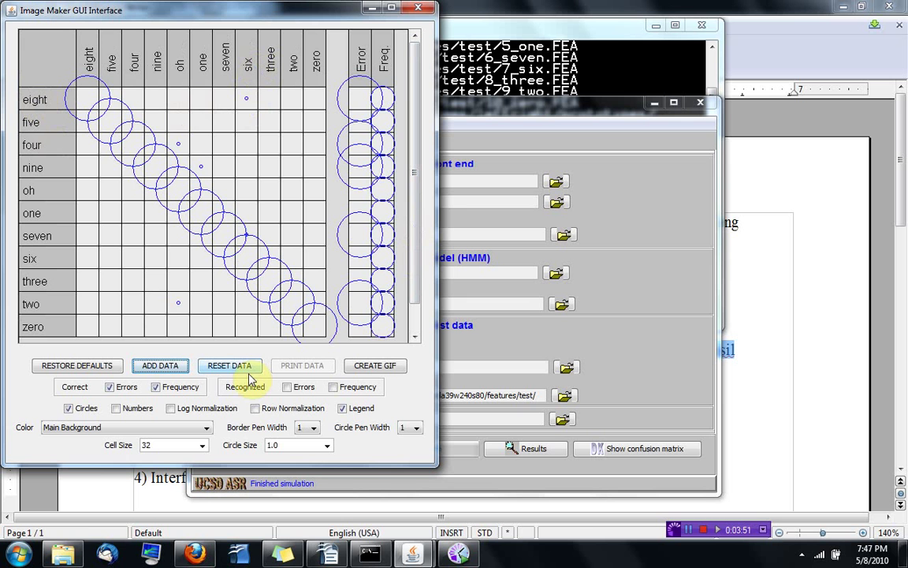
pyautogui.click(288, 387)
pyautogui.click(337, 391)
pyautogui.click(336, 389)
pyautogui.moveTo(415, 229); pyautogui.dragTo(192, 388)
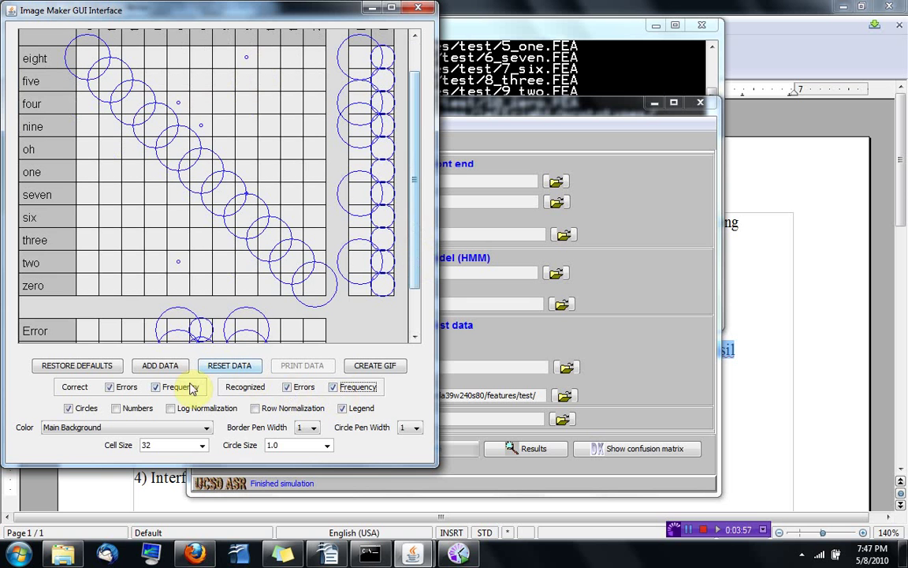
# Display numbers together with the circles in the matrix cells and set the cell size to 20
pyautogui.click(117, 408)
pyautogui.click(70, 408)
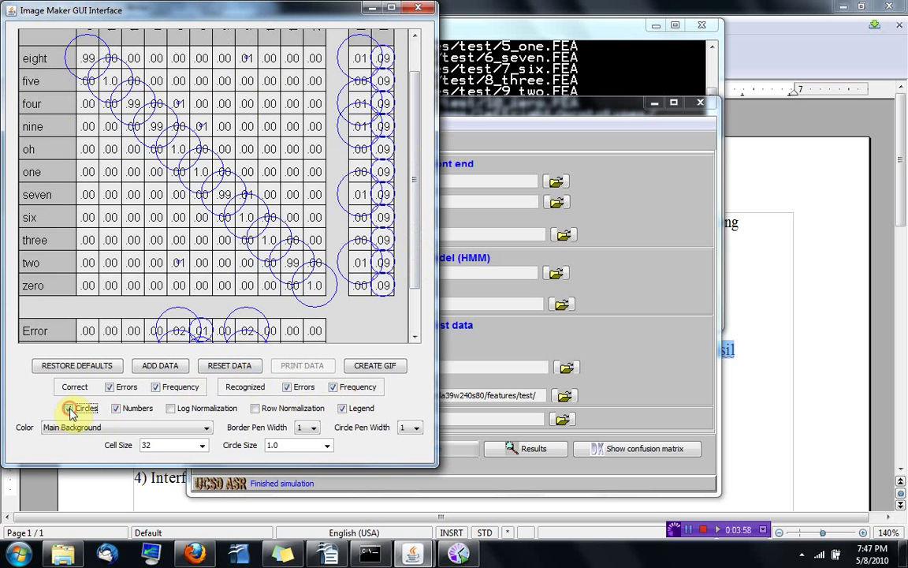
pyautogui.click(70, 409)
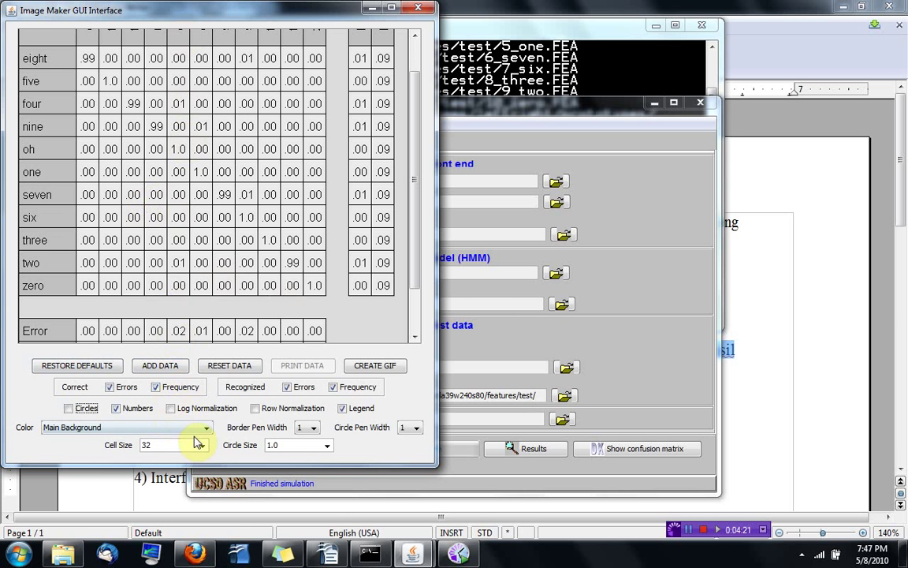
pyautogui.click(70, 408)
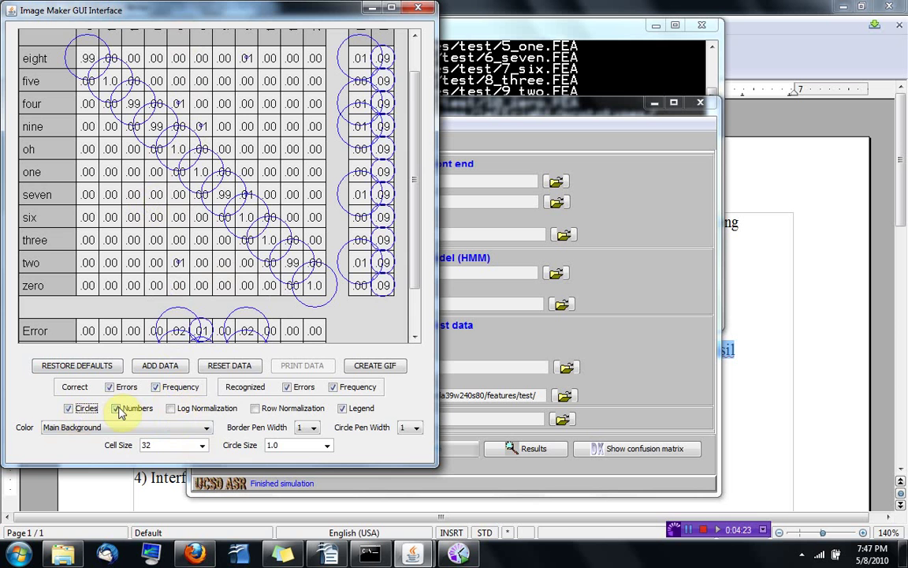
pyautogui.click(202, 446)
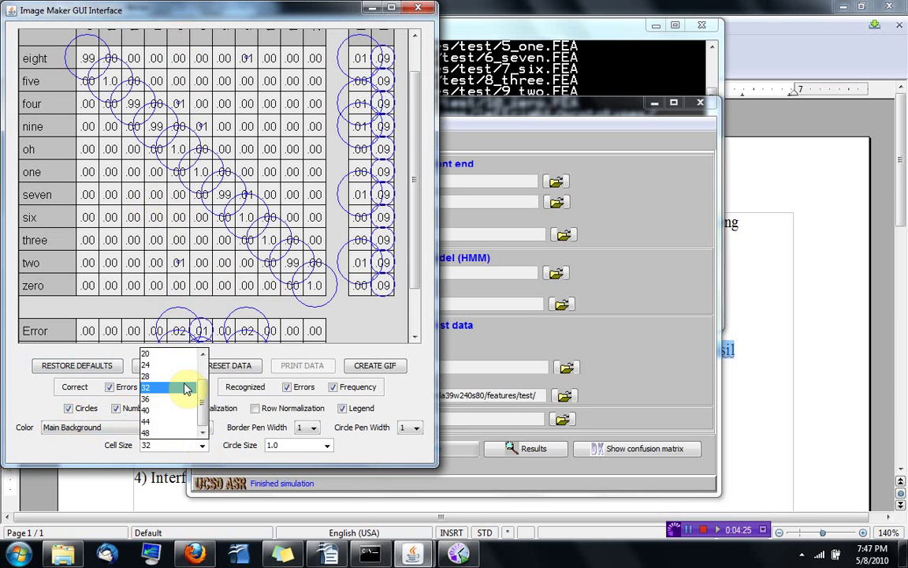
pyautogui.click(191, 354)
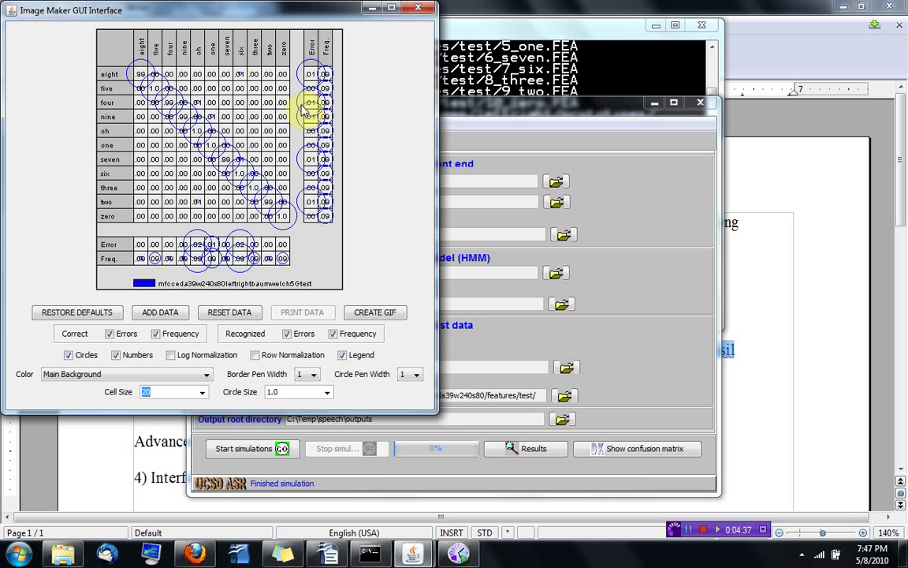
# Highlight the fifth HMM set's error count and error rate in the console log, and return to the confusion matrix
pyautogui.click(502, 24)
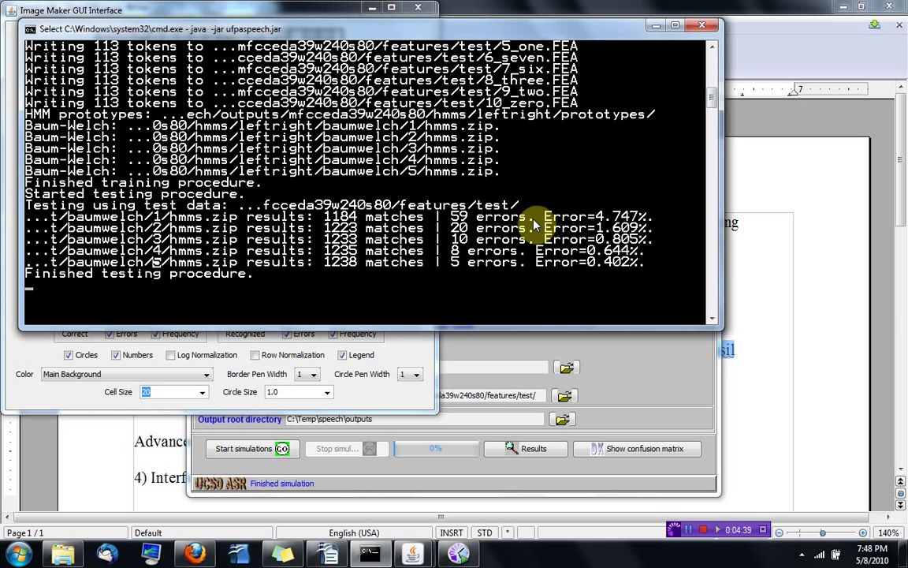
pyautogui.moveTo(454, 265); pyautogui.dragTo(625, 268)
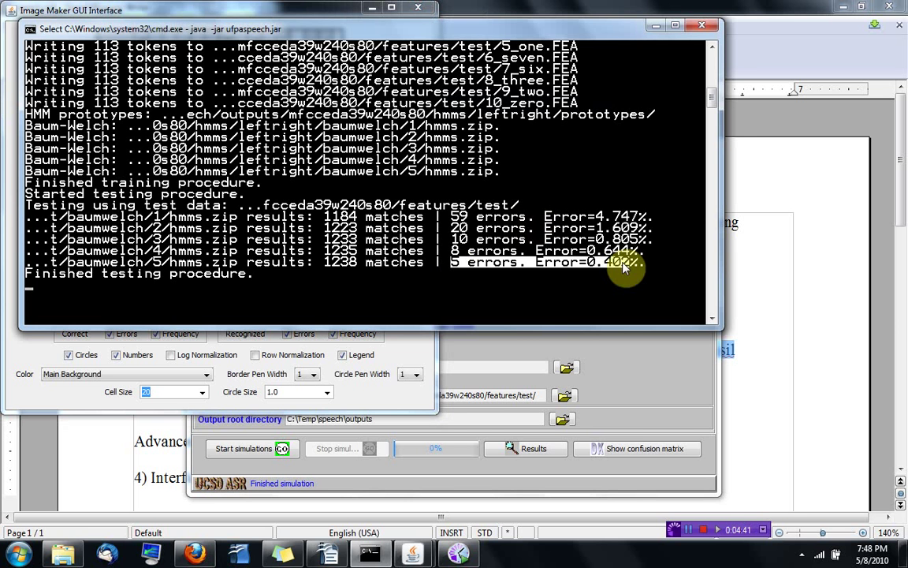
pyautogui.click(376, 403)
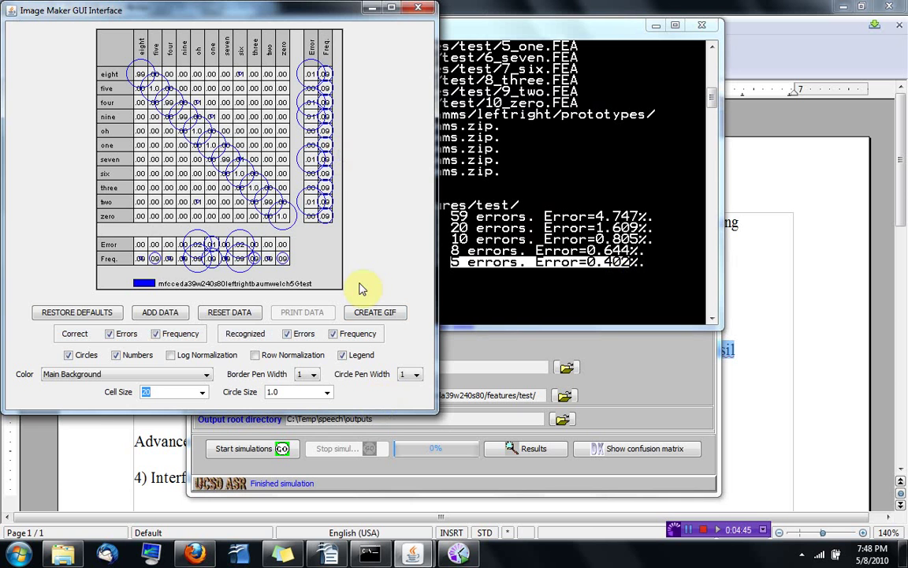
# Save the confusion matrix as the GIF image errors.gif in the speech folder
pyautogui.click(373, 314)
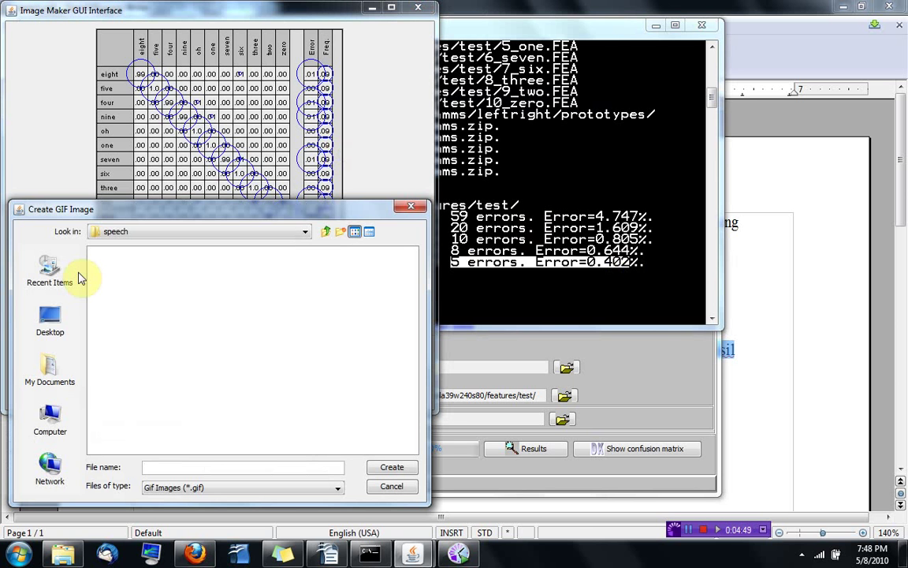
pyautogui.write('error')
pyautogui.write('s.f')
pyautogui.write('gif')
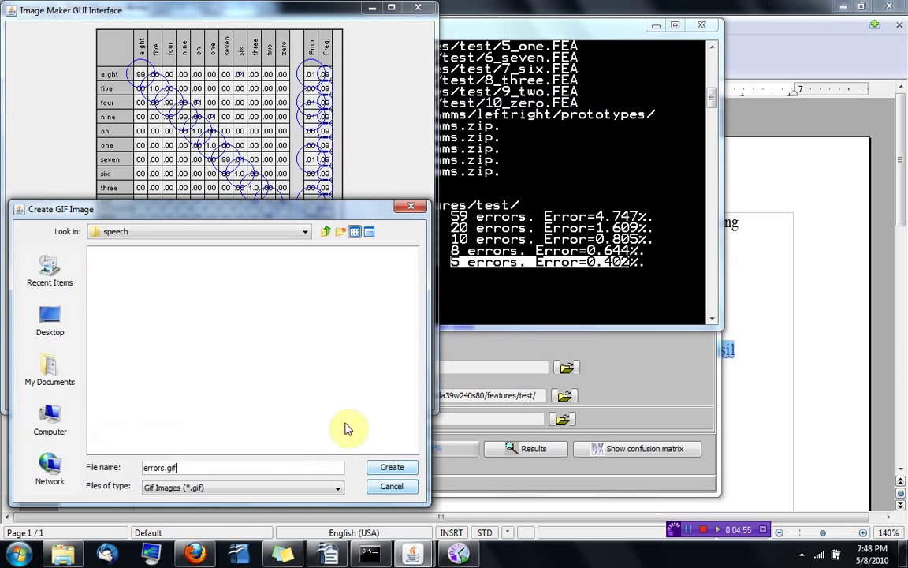
pyautogui.click(389, 465)
# Switch to Windows Explorer and open the folder C:\Temp\speech\outputs\mfcceda39w240s80\hmms\leftright\baumwelch\5
pyautogui.hotkey('alt', 'Tab')
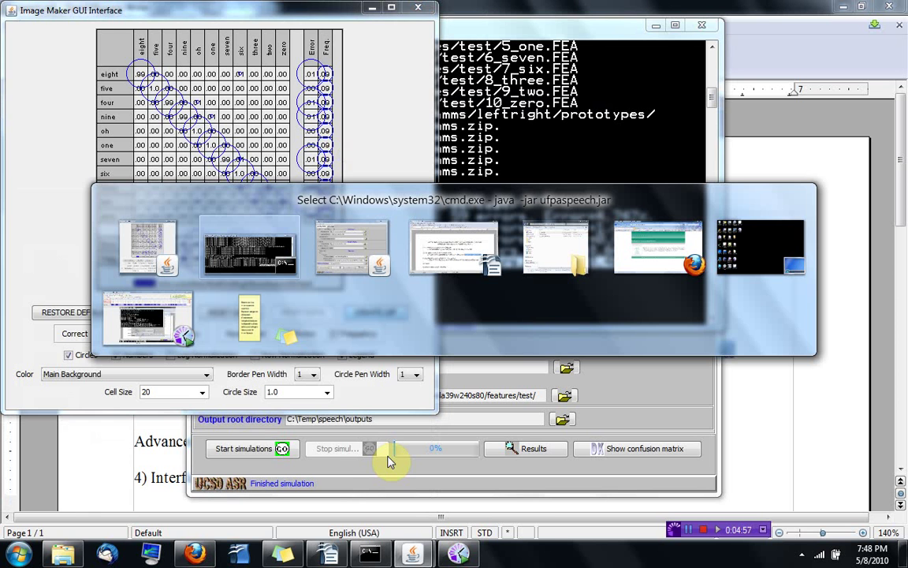
pyautogui.hotkey('alt', 'Tab')
pyautogui.hotkey('alt', 'Tab')
pyautogui.hotkey('alt', 'Tab')
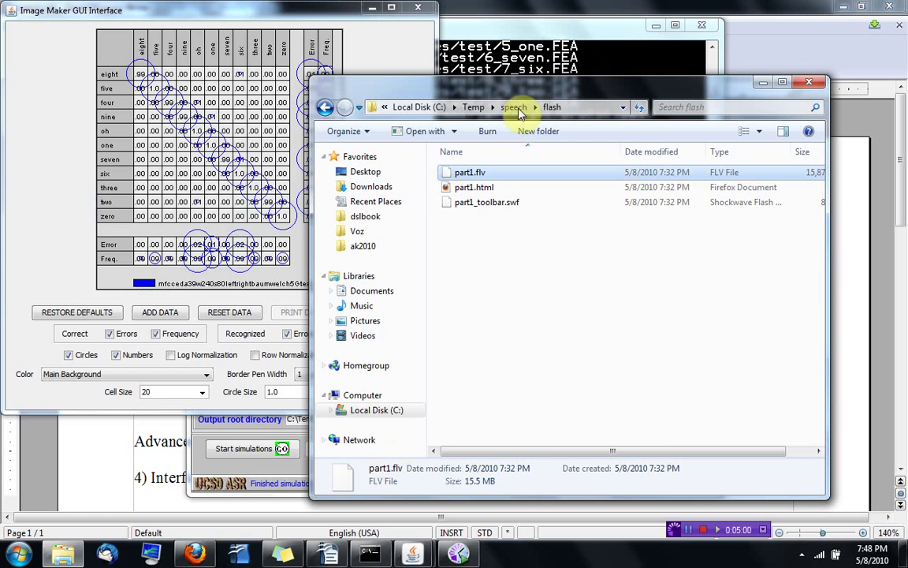
pyautogui.click(514, 108)
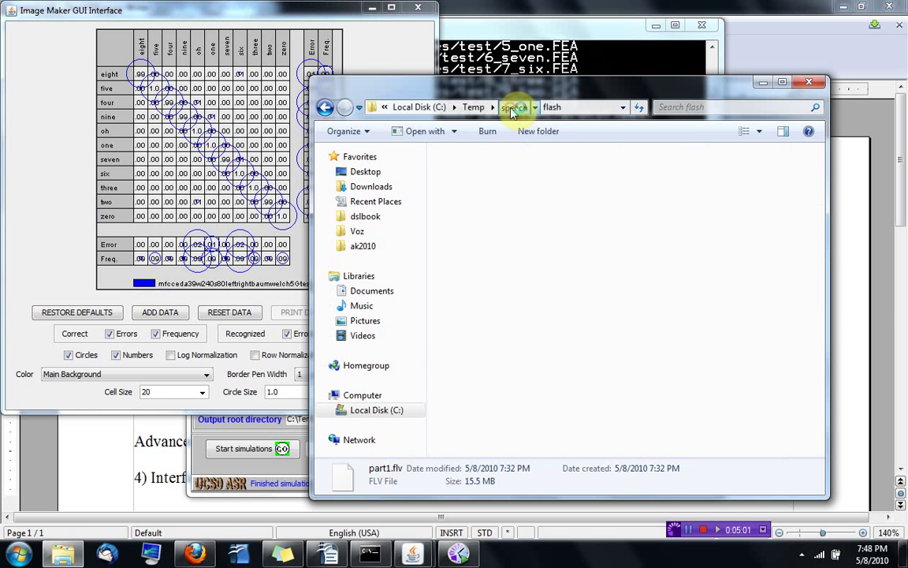
pyautogui.doubleClick(469, 192)
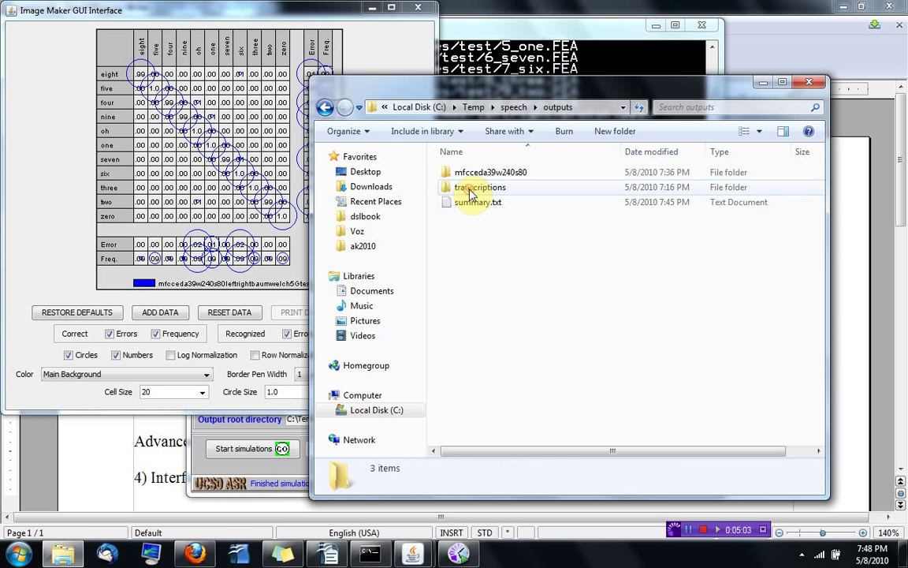
pyautogui.click(474, 175)
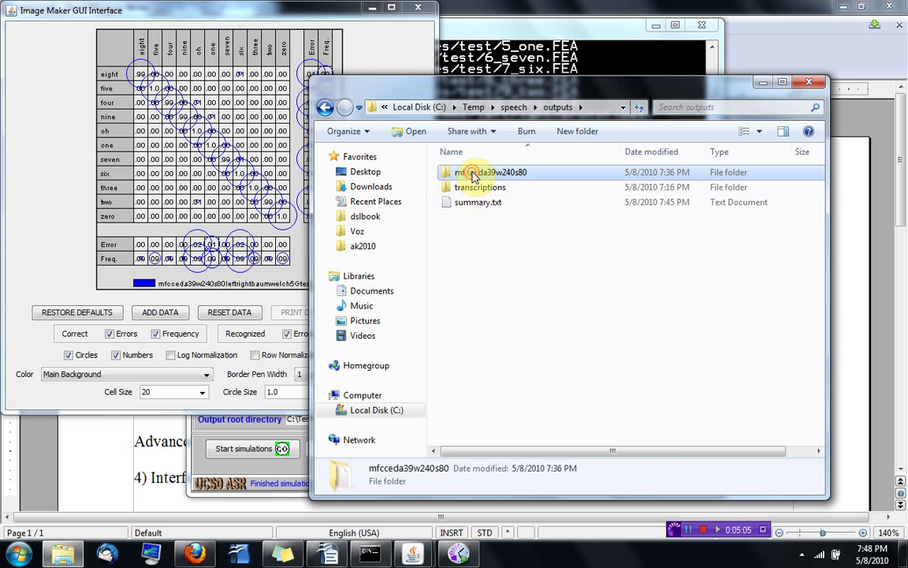
pyautogui.doubleClick(474, 176)
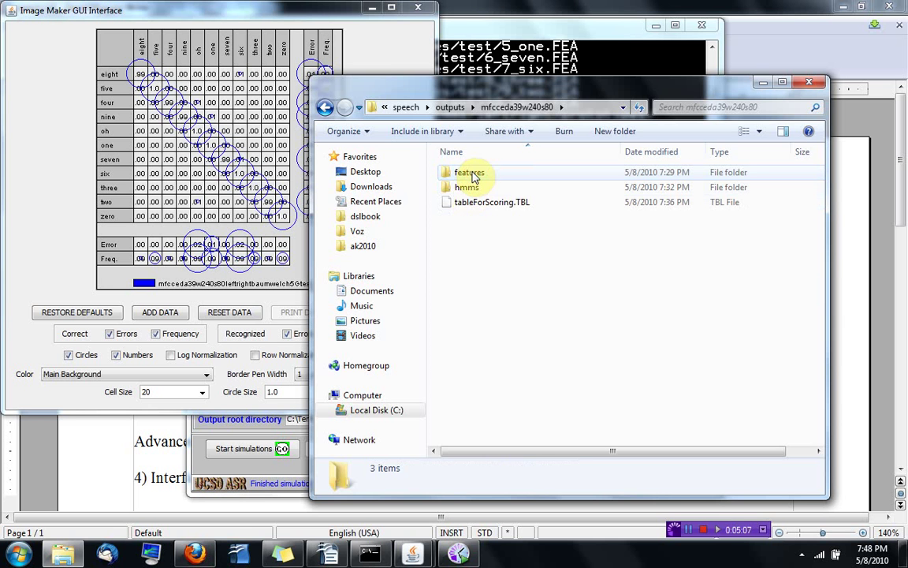
pyautogui.doubleClick(467, 188)
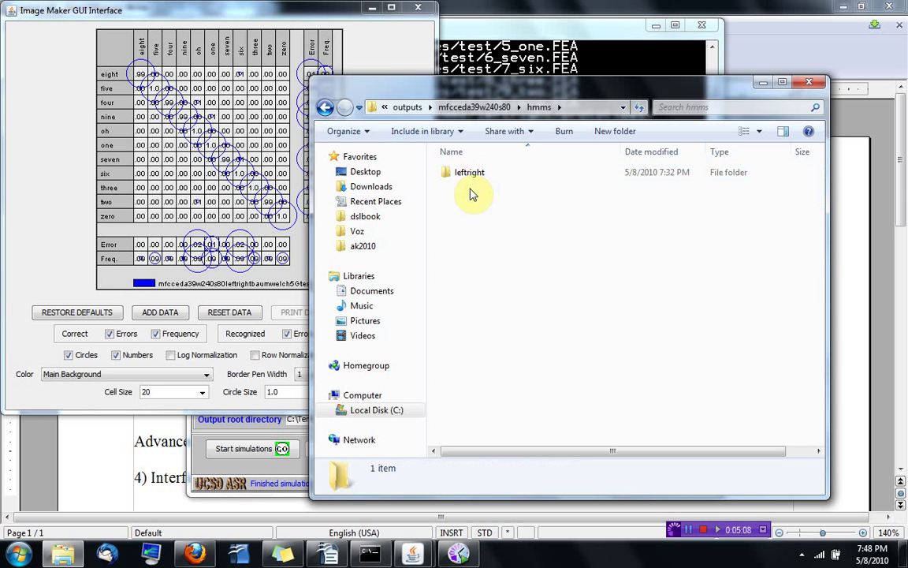
pyautogui.doubleClick(470, 172)
pyautogui.click(470, 174)
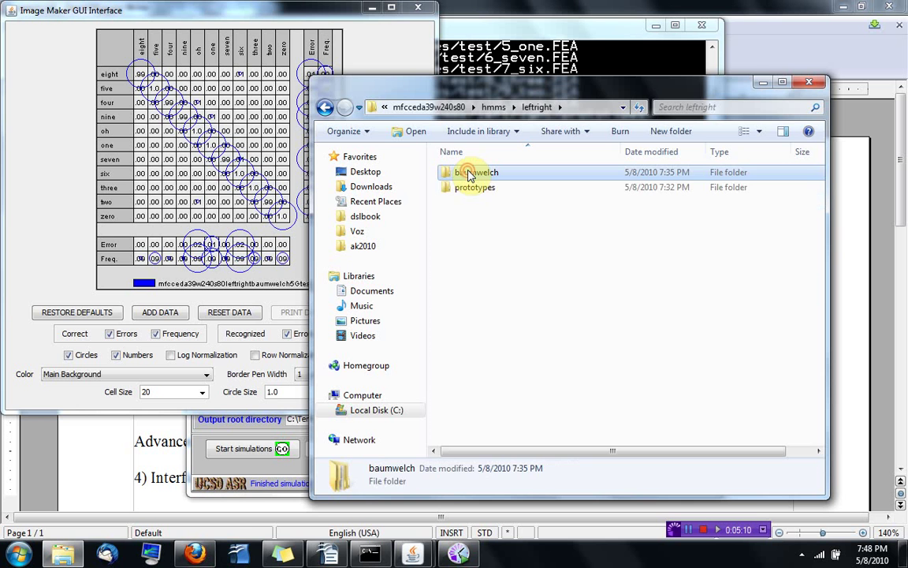
pyautogui.doubleClick(470, 174)
pyautogui.doubleClick(459, 231)
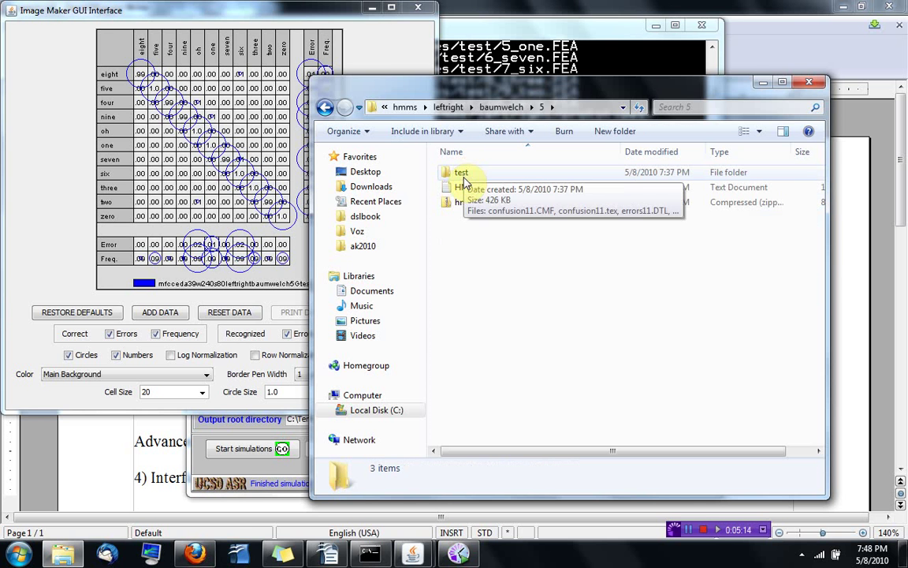
# Open HMMReestimation.log in a full-screen window and highlight the Baum-Welch heading of the first training file
pyautogui.click(470, 194)
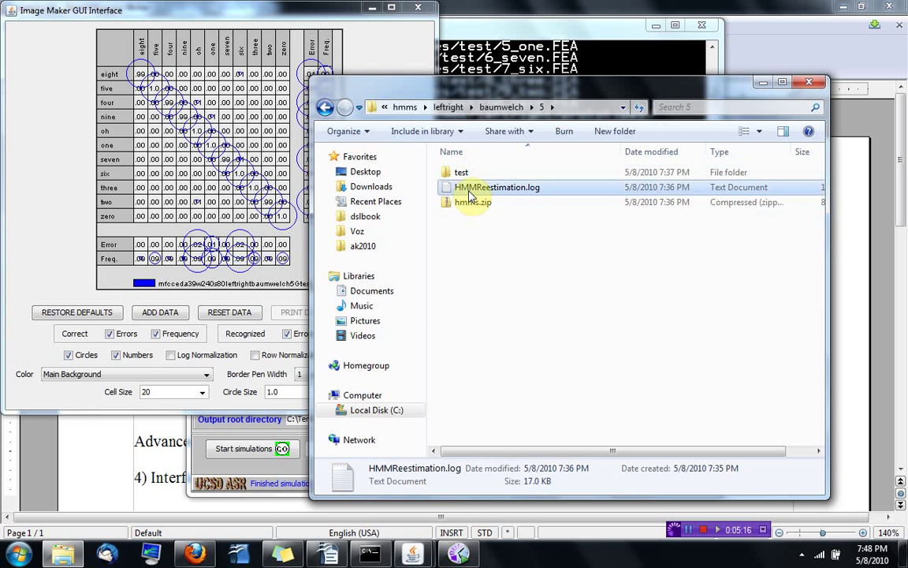
pyautogui.doubleClick(470, 194)
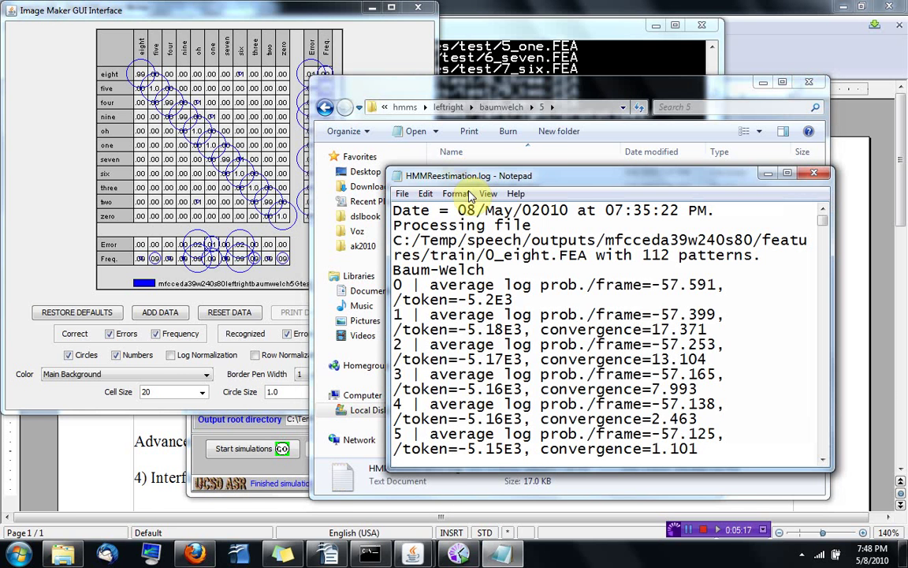
pyautogui.click(787, 173)
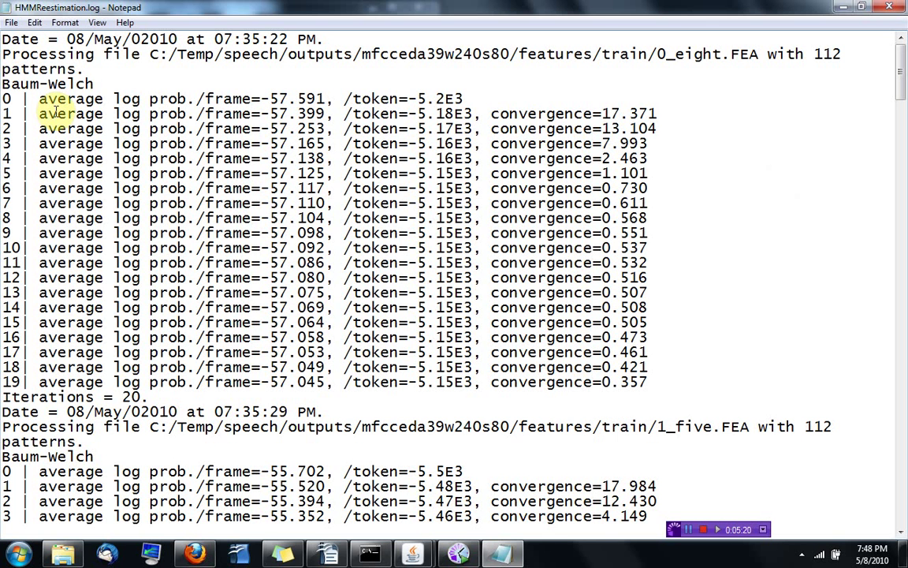
pyautogui.moveTo(4, 84); pyautogui.dragTo(97, 83)
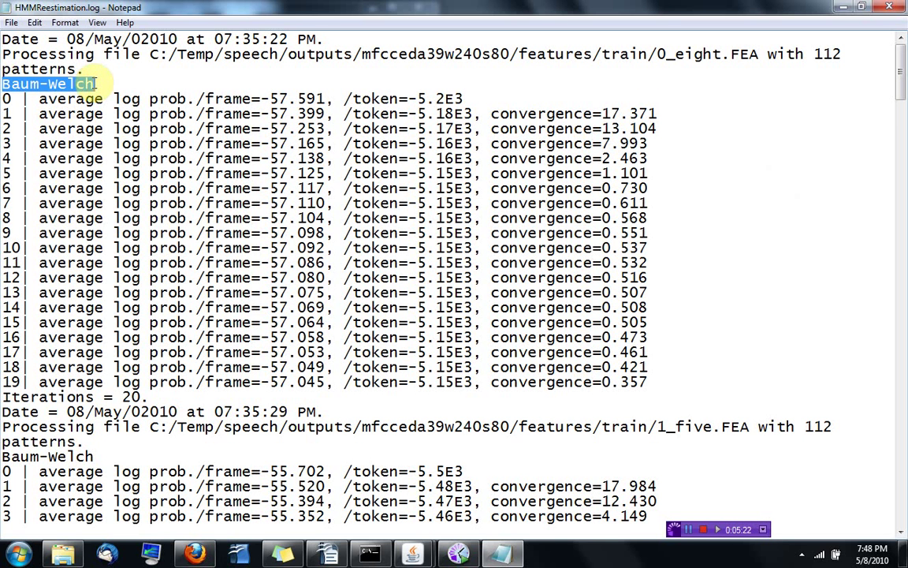
# Highlight 0_eight's name, its iteration 0 log probability per frame, and the convergence values of iterations 1 and 19
pyautogui.click(656, 55)
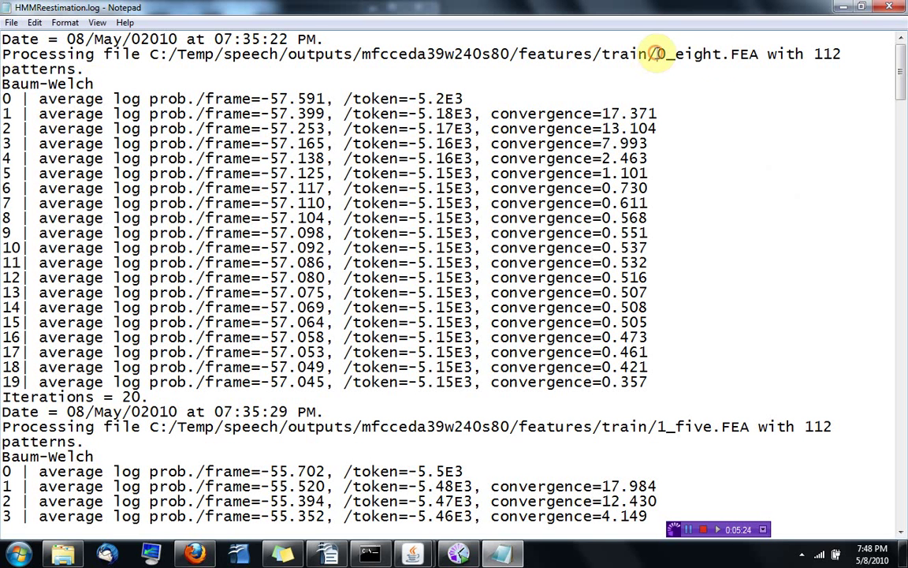
pyautogui.moveTo(655, 55); pyautogui.dragTo(721, 53)
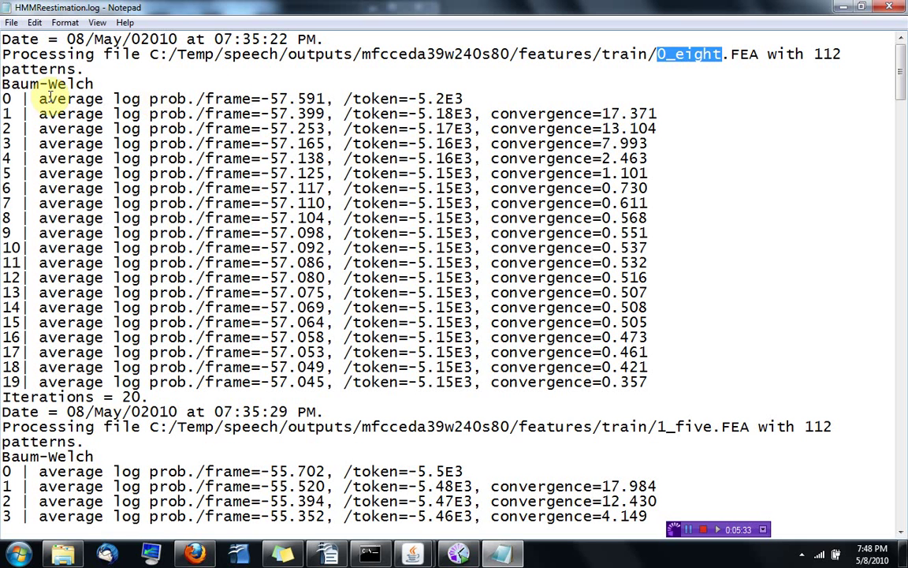
pyautogui.moveTo(263, 100); pyautogui.dragTo(331, 99)
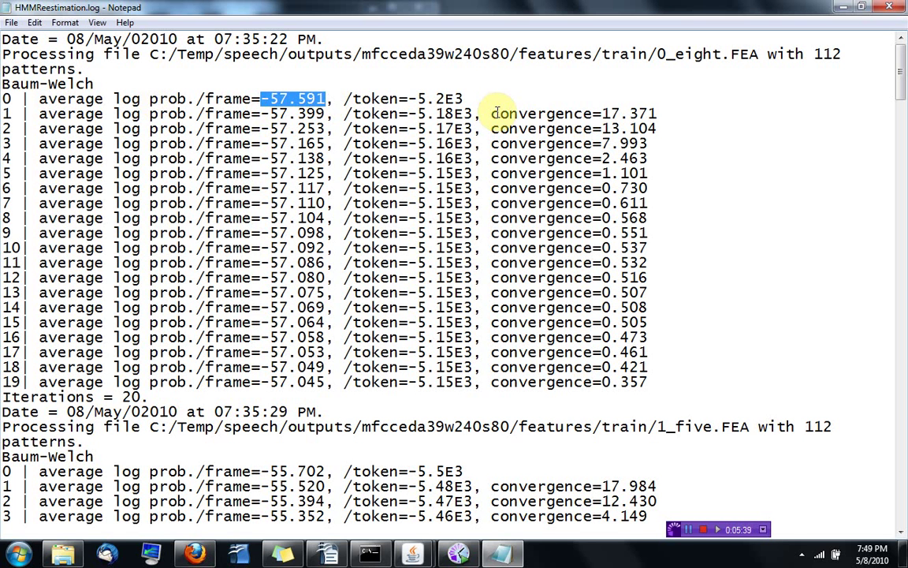
pyautogui.moveTo(491, 114); pyautogui.dragTo(657, 114)
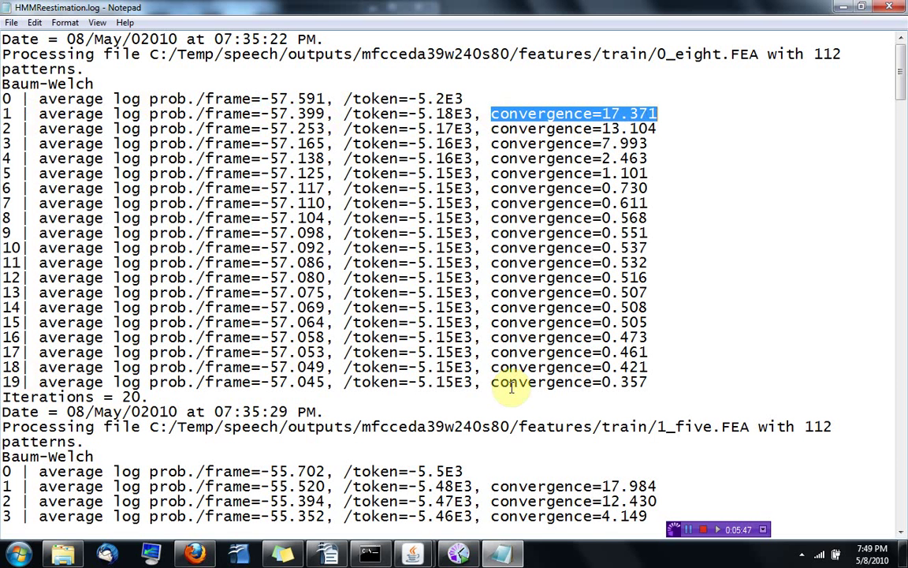
pyautogui.moveTo(492, 382); pyautogui.dragTo(643, 382)
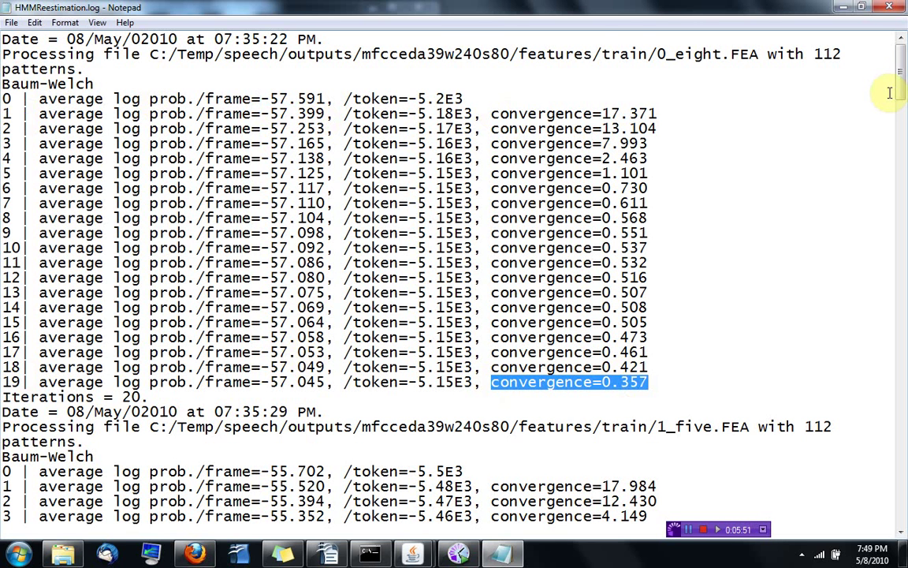
# Highlight the log probability per frame of iterations 0 and 19 for 5_one.FEA, and close the log
pyautogui.moveTo(902, 82); pyautogui.dragTo(904, 296)
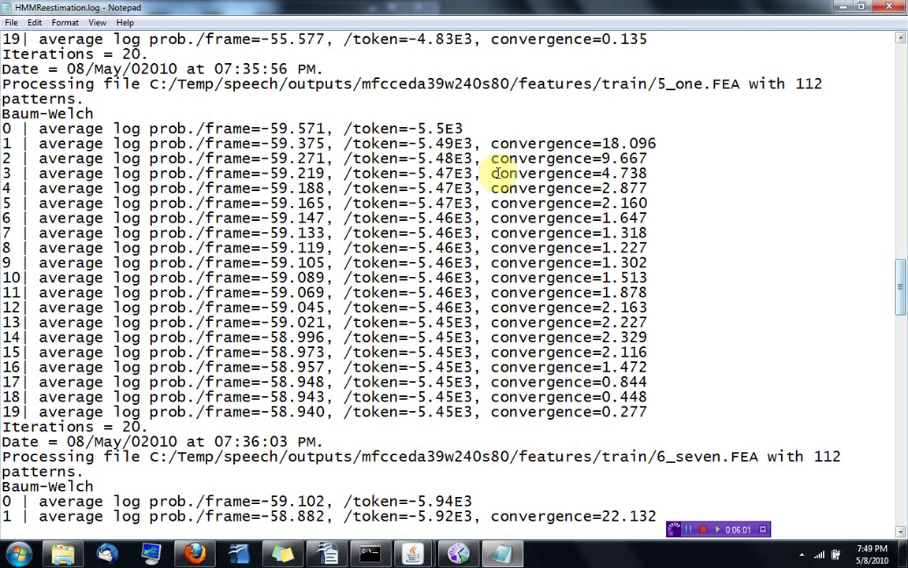
pyautogui.moveTo(259, 127); pyautogui.dragTo(322, 129)
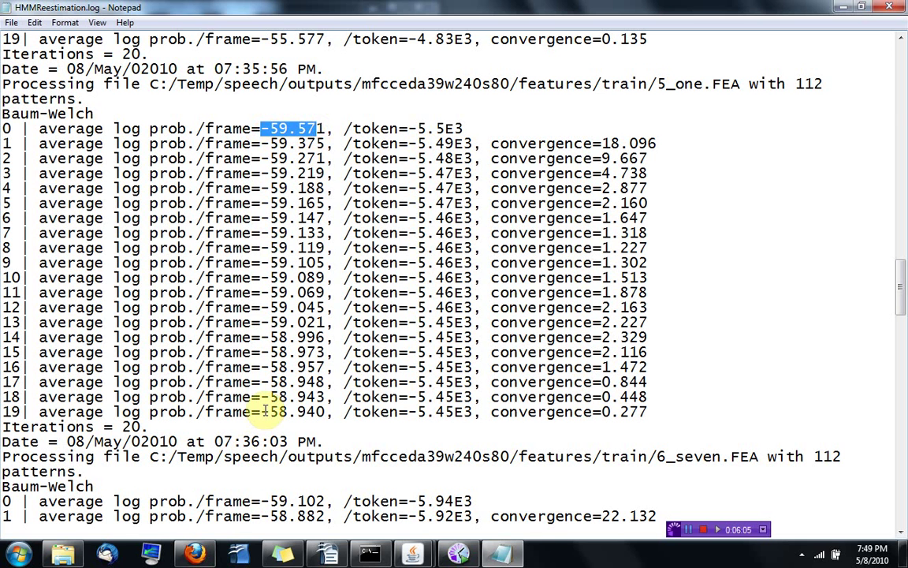
pyautogui.moveTo(261, 411); pyautogui.dragTo(317, 413)
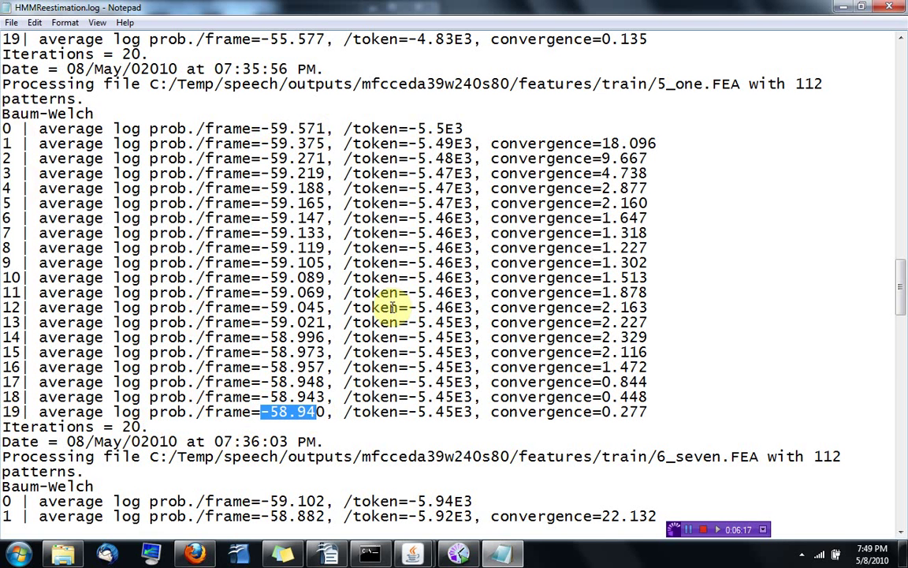
pyautogui.click(894, 10)
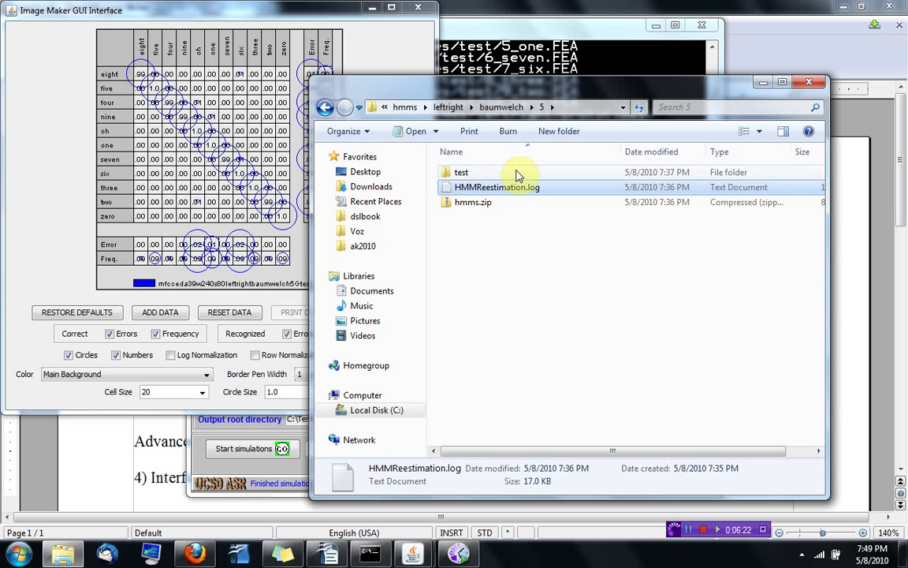
# Open the test folder and rename errors11.DTL as errors11.DTL.txt, accepting the extension change
pyautogui.doubleClick(518, 175)
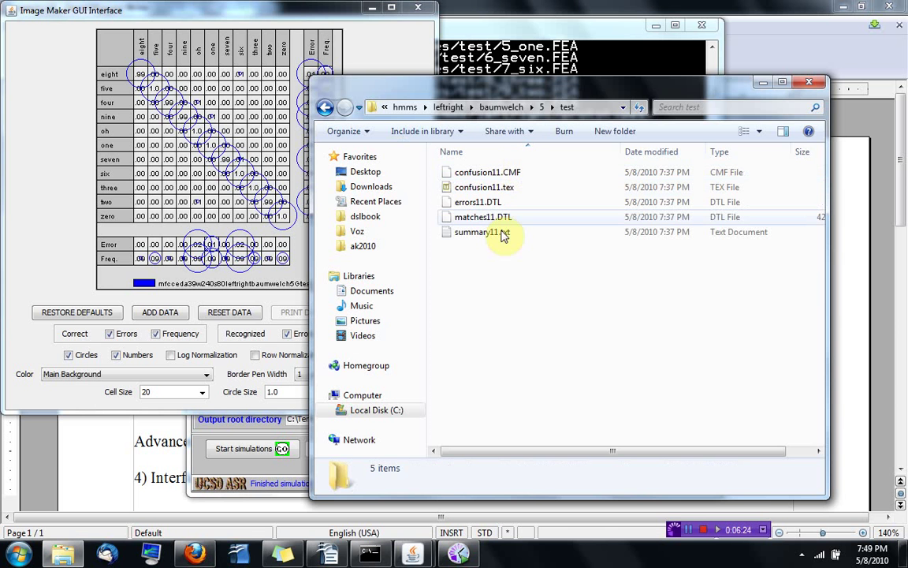
pyautogui.click(487, 202)
pyautogui.doubleClick(515, 204)
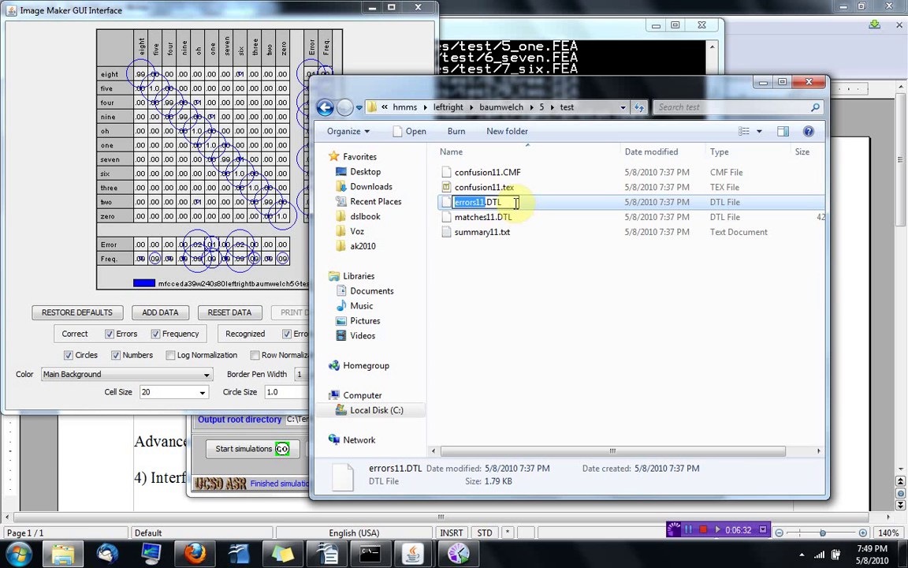
pyautogui.click(517, 203)
pyautogui.write('.t')
pyautogui.press('Return')
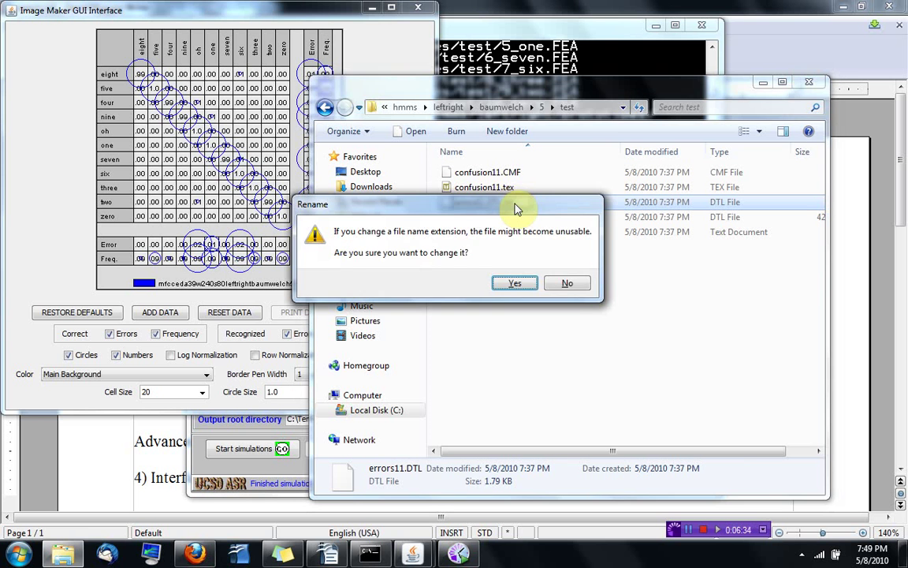
pyautogui.press('Return')
# Open errors11.DTL.txt in a full-screen window and highlight the first entry's correct word, eight, and its WAV file path
pyautogui.doubleClick(516, 207)
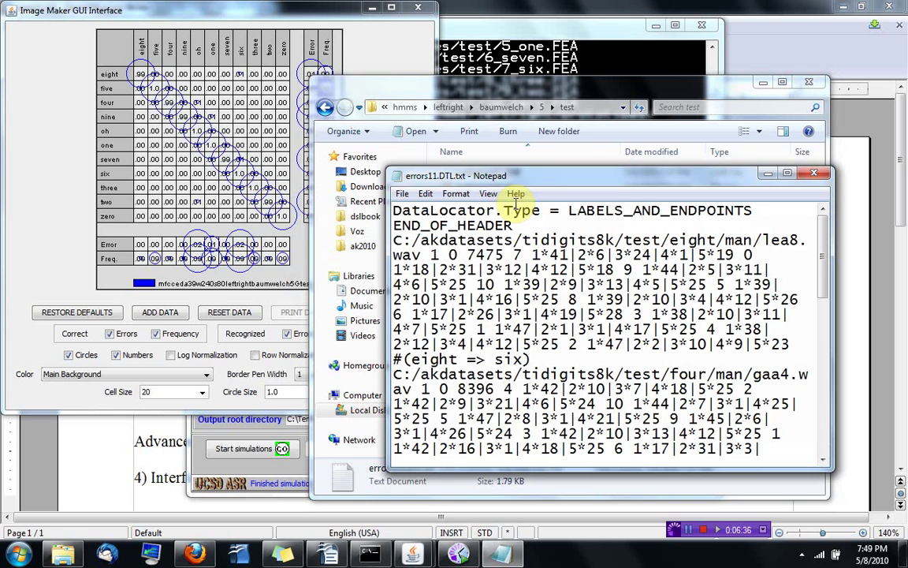
pyautogui.click(785, 176)
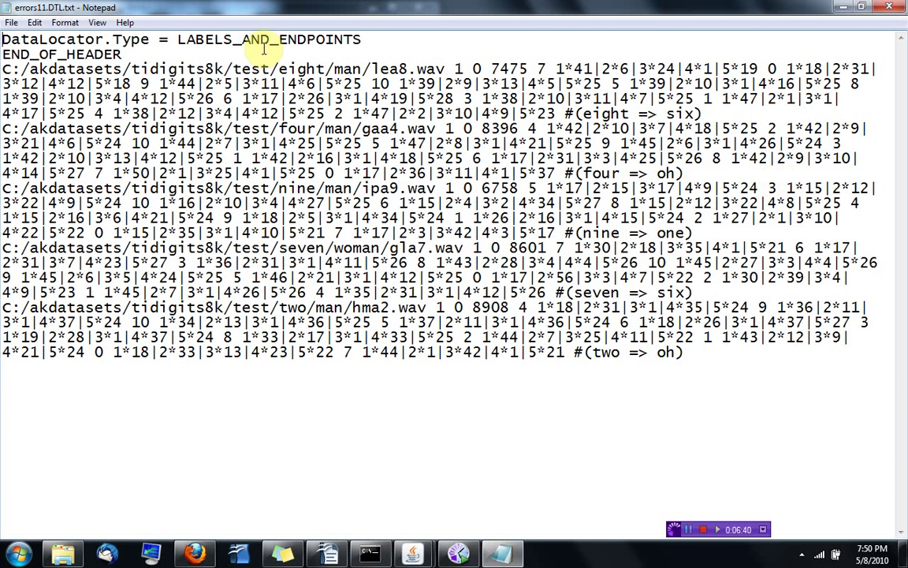
pyautogui.moveTo(584, 113); pyautogui.dragTo(654, 114)
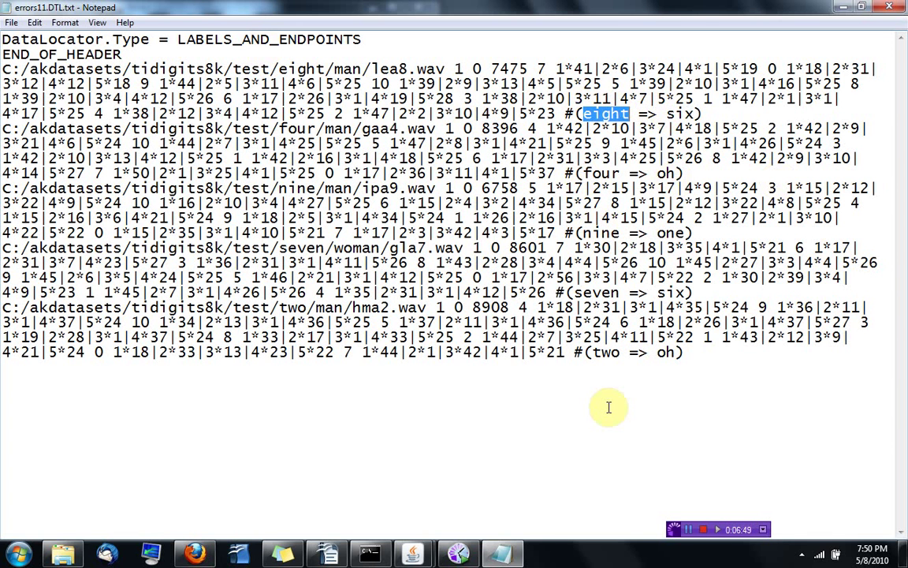
pyautogui.moveTo(446, 68); pyautogui.dragTo(4, 72)
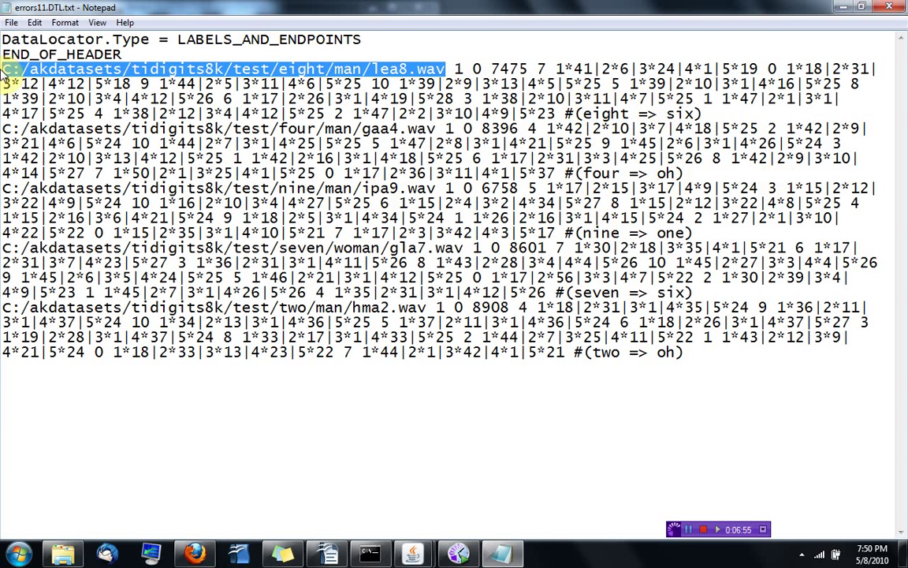
# Highlight the first state number and the preceding model index 7 in the first misrecognized entry
pyautogui.rightClick(557, 69)
pyautogui.moveTo(557, 69); pyautogui.dragTo(567, 69)
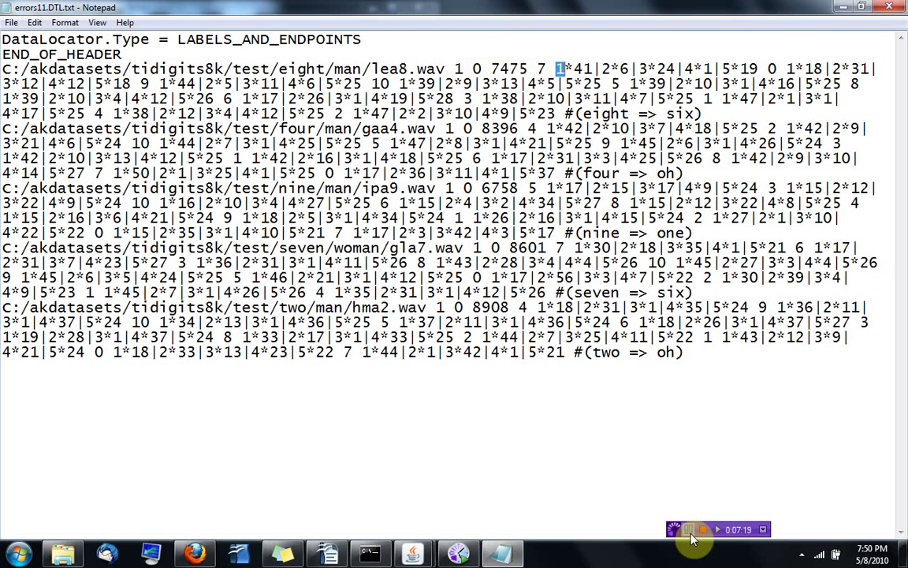
pyautogui.click(690, 532)
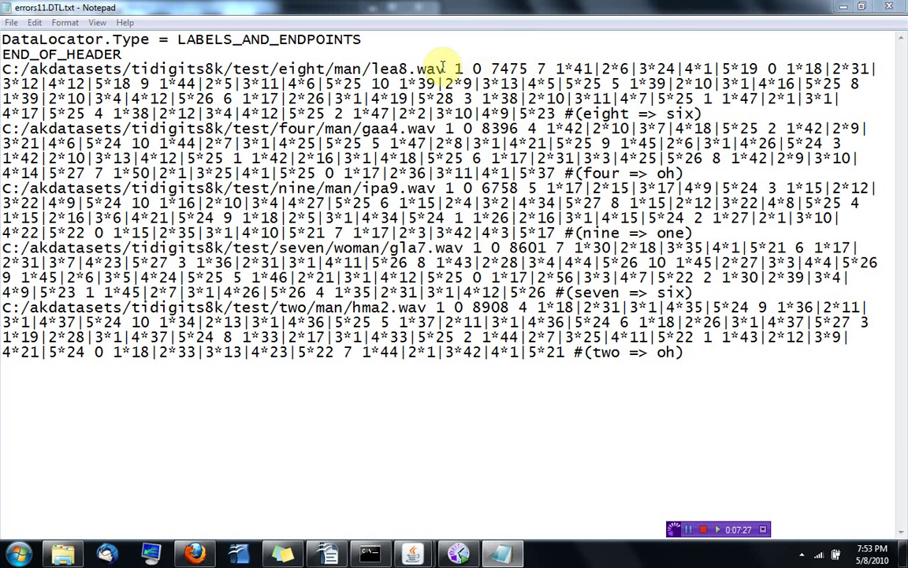
pyautogui.click(557, 68)
pyautogui.moveTo(557, 68); pyautogui.dragTo(541, 67)
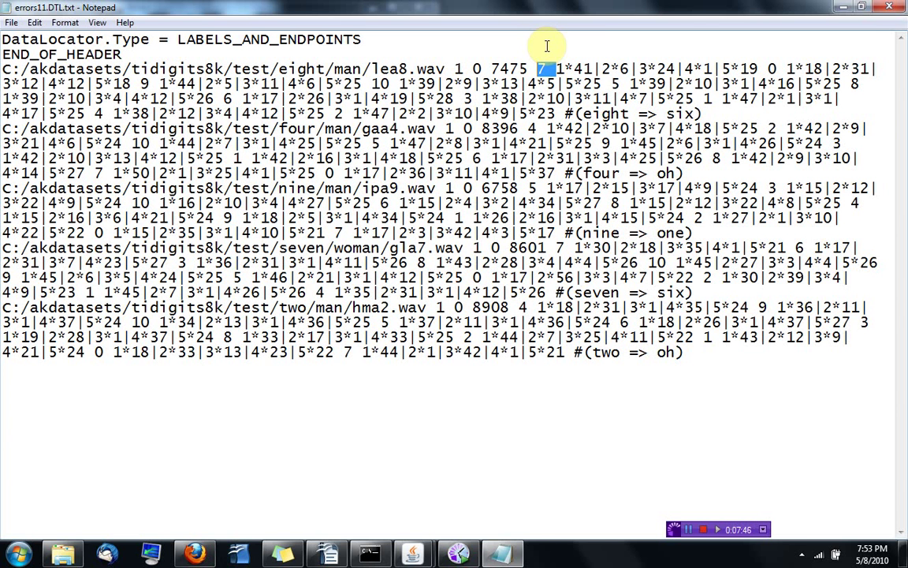
pyautogui.click(541, 68)
pyautogui.hotkey('shift', 'Right')
# Highlight model 7's state sequence 1*41|2*6|3*24|4*1|5*19, followed by its segments 1*41 and 2*6 and state number 4
pyautogui.click(557, 69)
pyautogui.moveTo(557, 68); pyautogui.dragTo(750, 64)
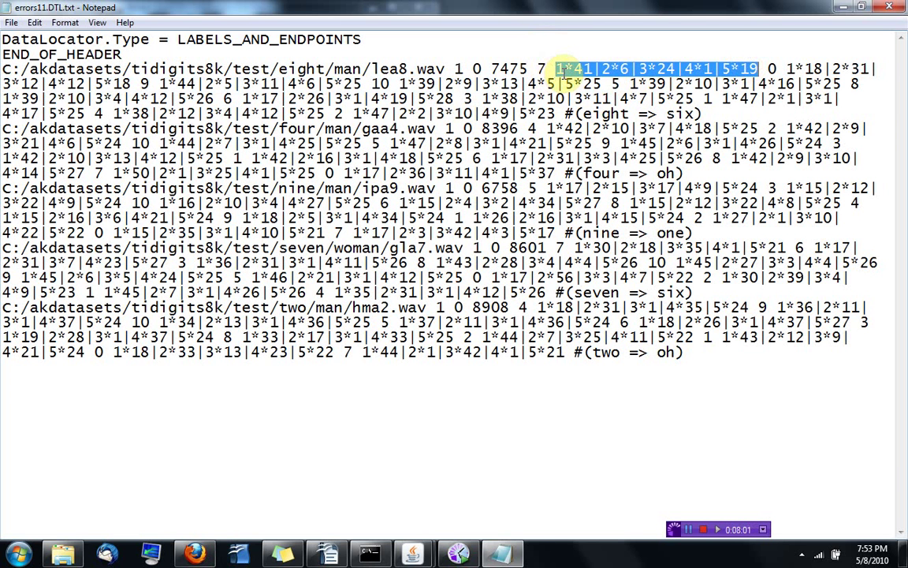
pyautogui.click(557, 68)
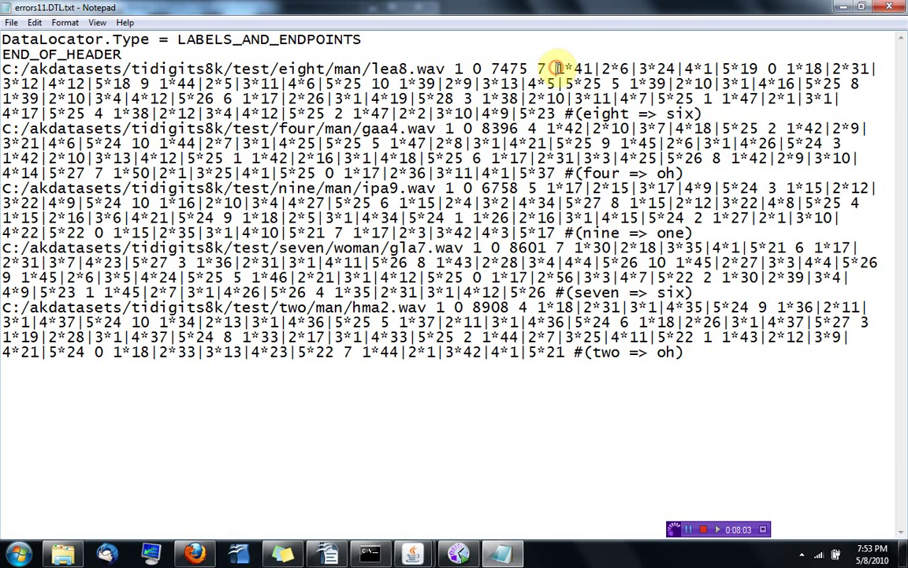
pyautogui.moveTo(557, 69); pyautogui.dragTo(588, 69)
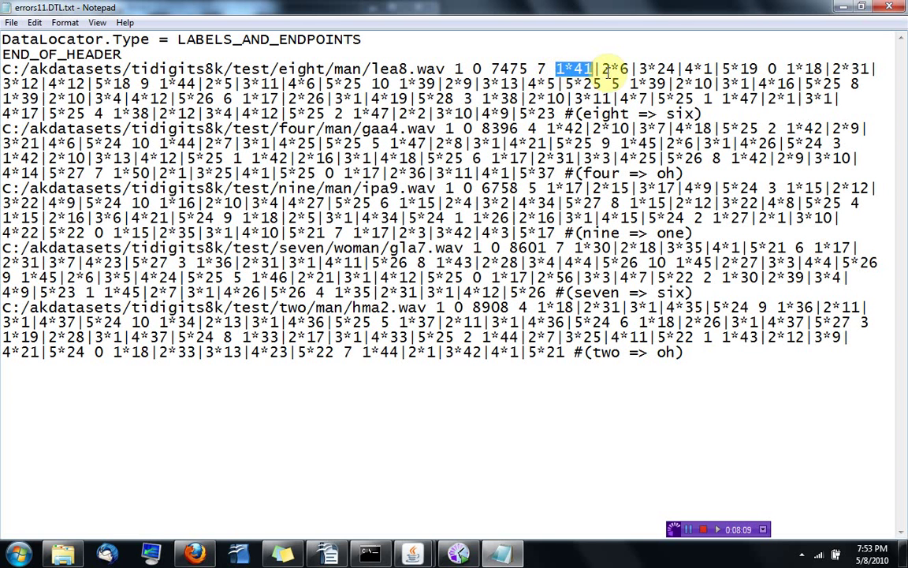
pyautogui.moveTo(603, 69); pyautogui.dragTo(633, 70)
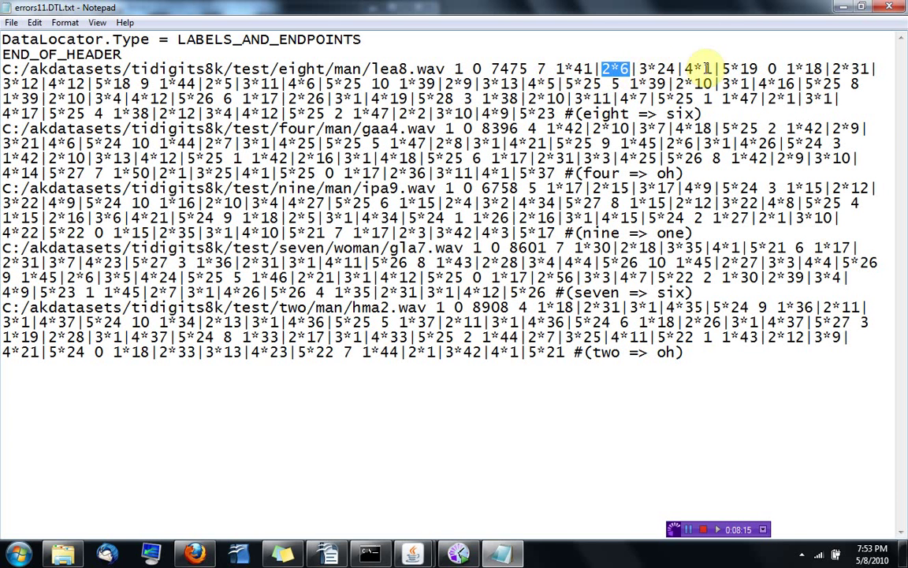
pyautogui.moveTo(685, 69); pyautogui.dragTo(697, 69)
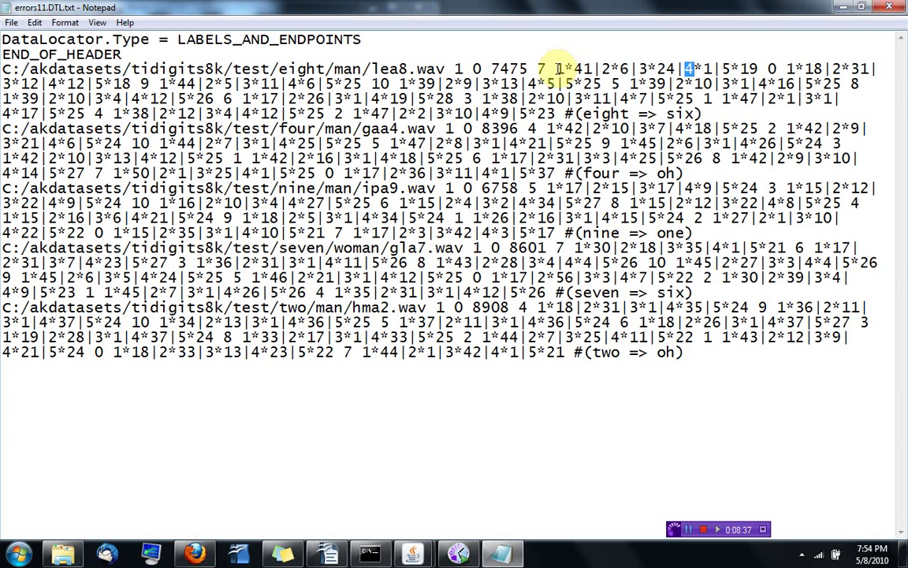
# Highlight the second-ranked model index 0, the top-ranked index 7, and the correct word eight in the first entry
pyautogui.doubleClick(772, 69)
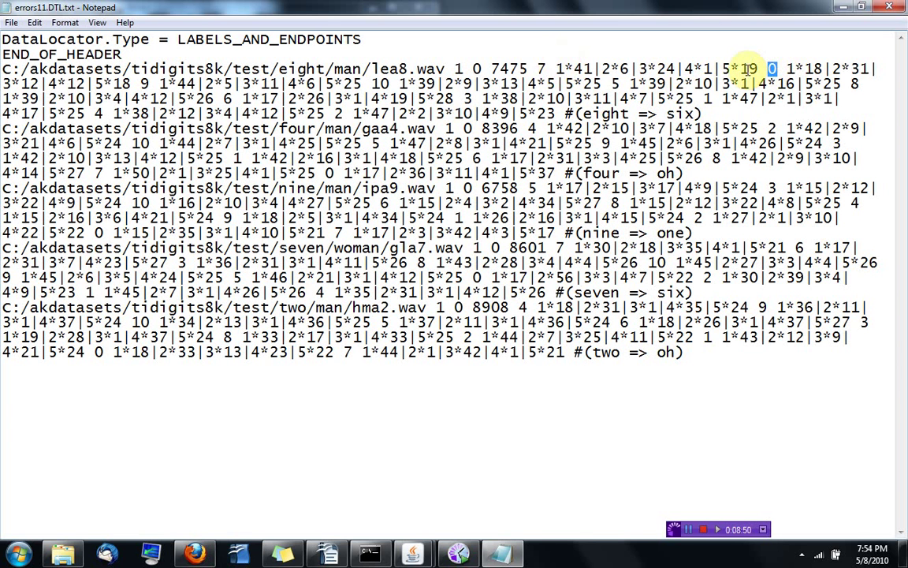
pyautogui.click(541, 68)
pyautogui.doubleClick(542, 68)
pyautogui.moveTo(584, 114); pyautogui.dragTo(633, 116)
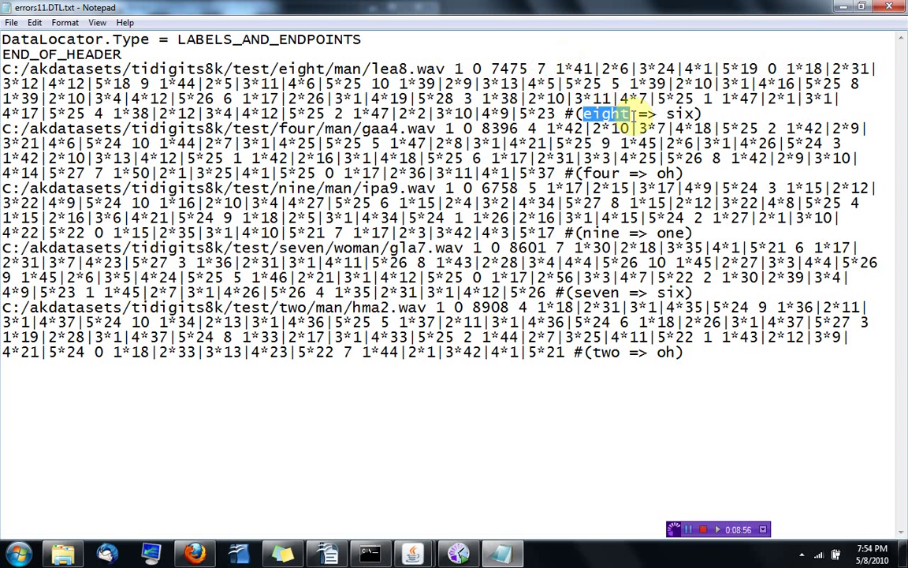
# Highlight model 0's full state sequence 1*18|2*31|3*12|4*12|5*18 in the first entry
pyautogui.click(789, 68)
pyautogui.moveTo(789, 68); pyautogui.dragTo(877, 69)
pyautogui.moveTo(786, 70); pyautogui.dragTo(657, 69)
pyautogui.moveTo(541, 84); pyautogui.dragTo(130, 84)
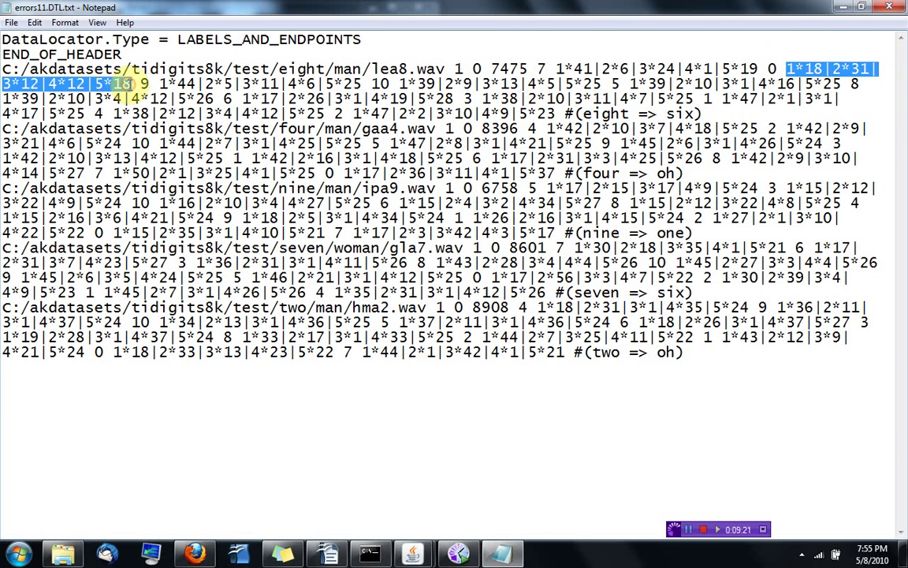
# Highlight the frame counts of states 1 and 2 for models 0 and 7, and the first entry's file name lea8.wav
pyautogui.moveTo(803, 69); pyautogui.dragTo(813, 69)
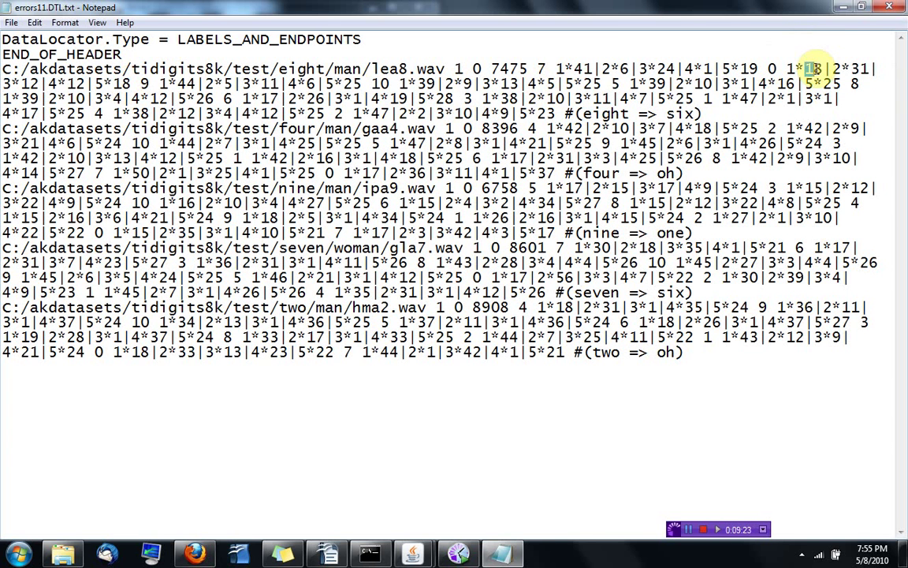
pyautogui.click(850, 68)
pyautogui.doubleClick(852, 69)
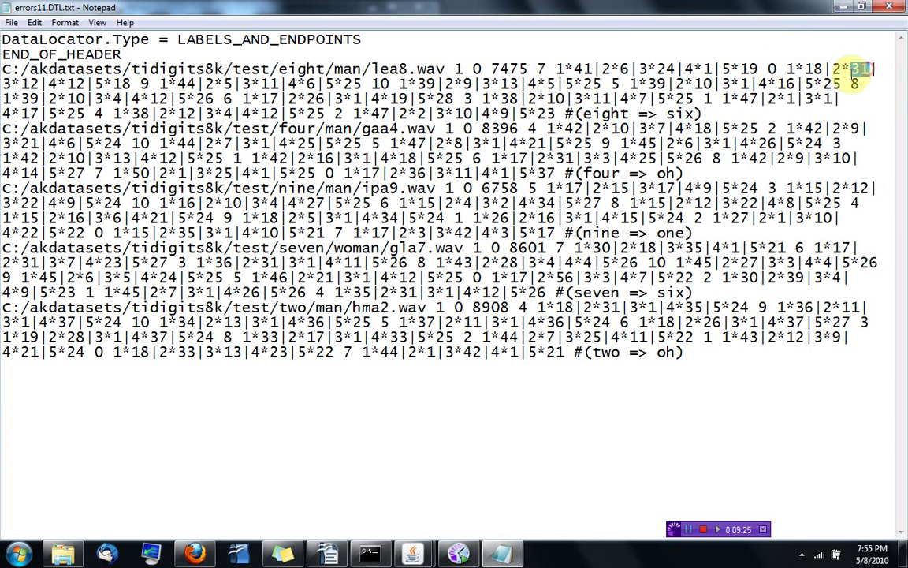
pyautogui.click(577, 68)
pyautogui.moveTo(577, 68); pyautogui.dragTo(592, 68)
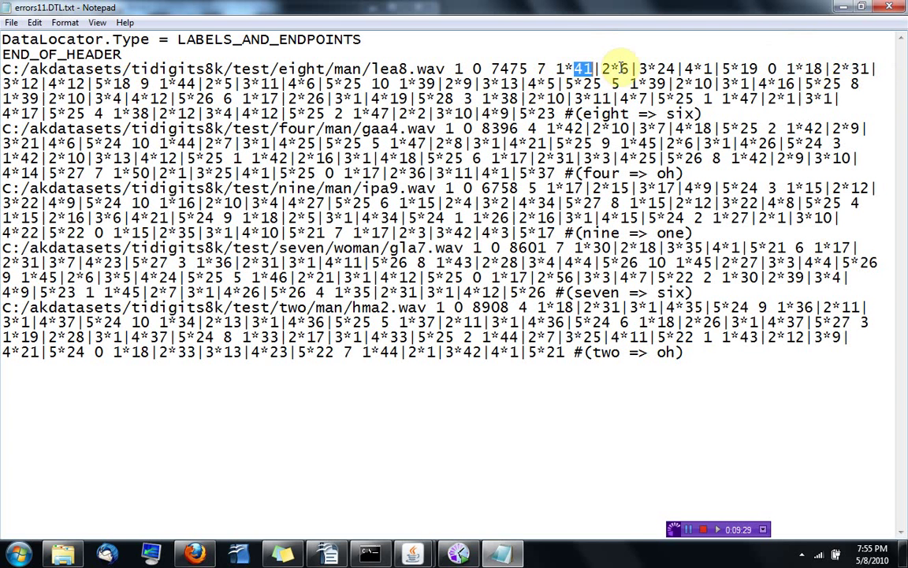
pyautogui.doubleClick(625, 68)
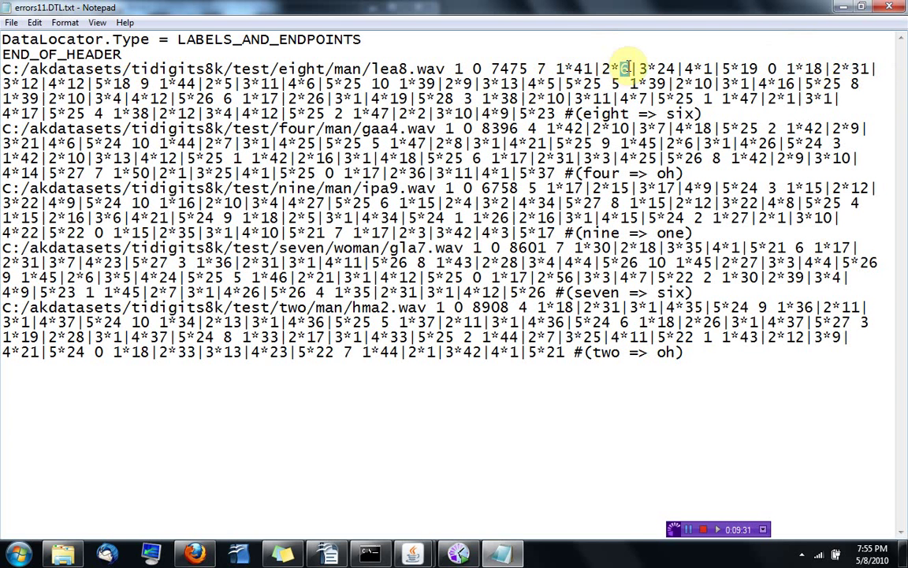
pyautogui.click(372, 70)
pyautogui.moveTo(372, 70); pyautogui.dragTo(442, 69)
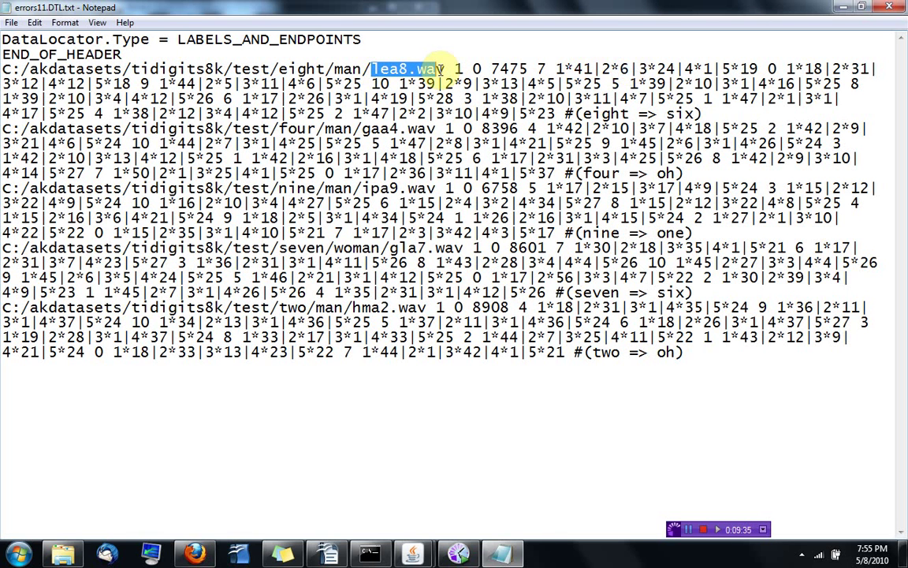